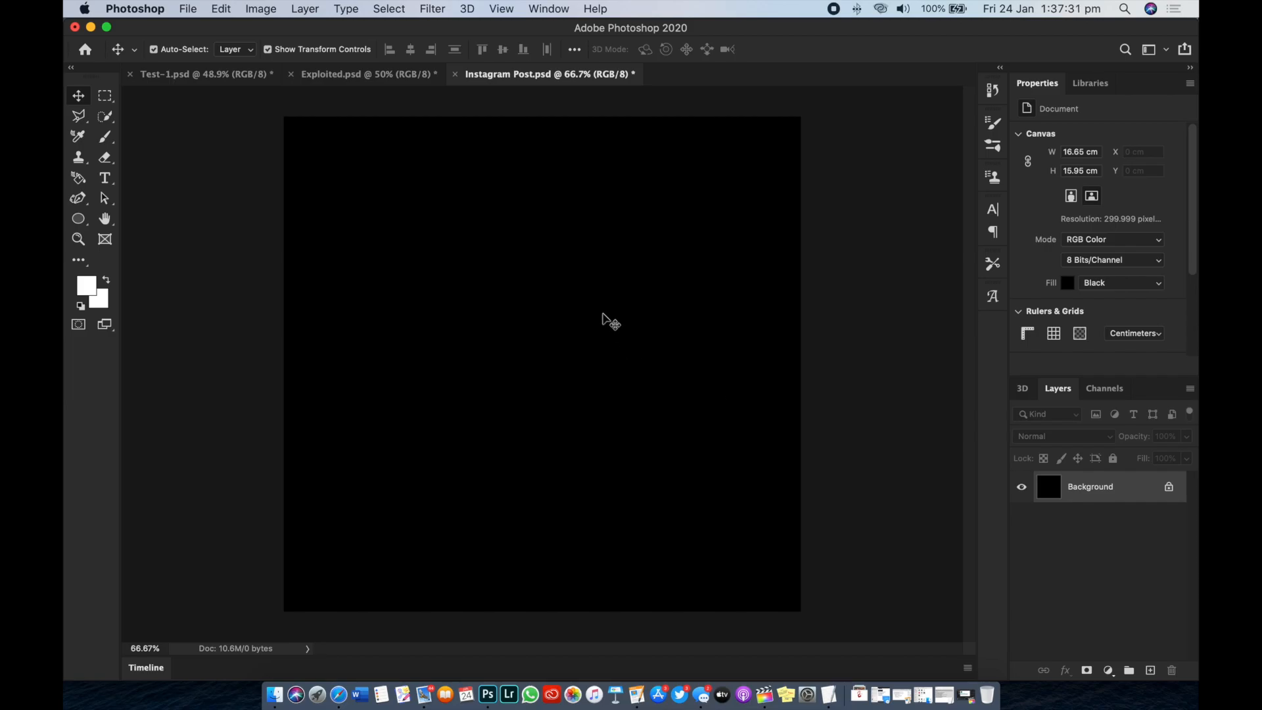
Examine the New Document presets and the resolution unit options without creating a document
left_click(188, 8)
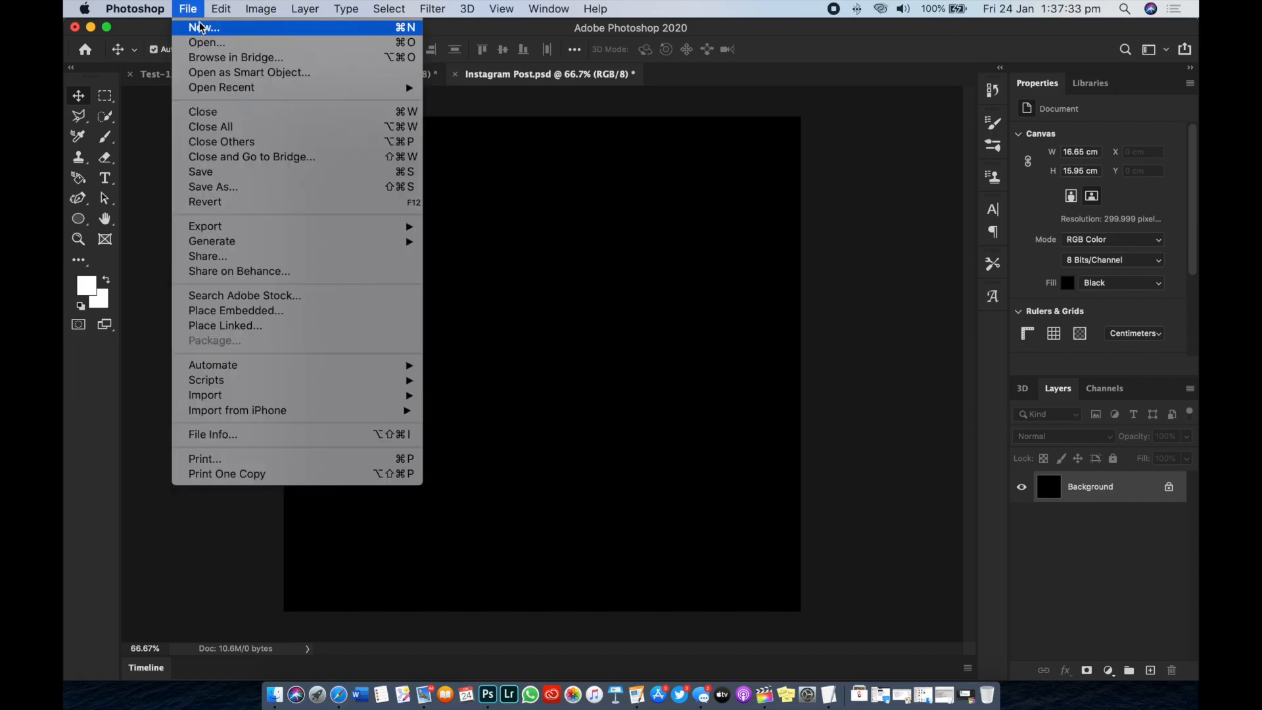
left_click(204, 29)
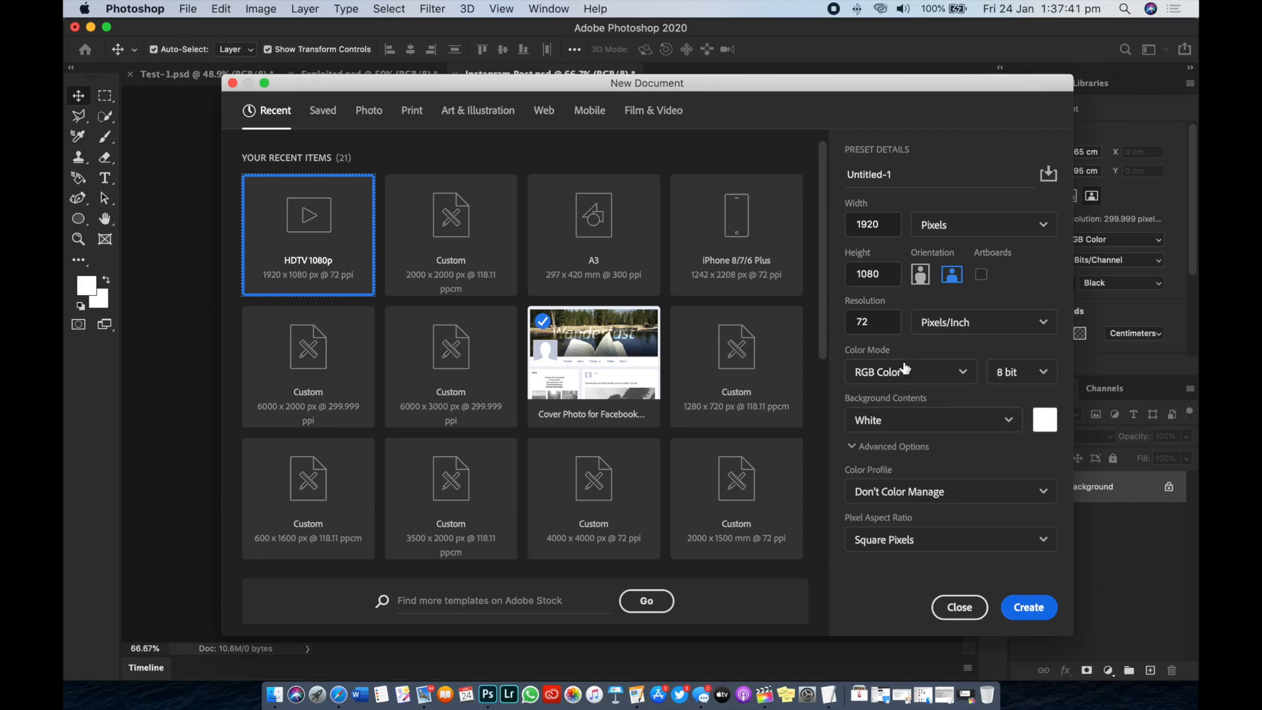
left_click(953, 331)
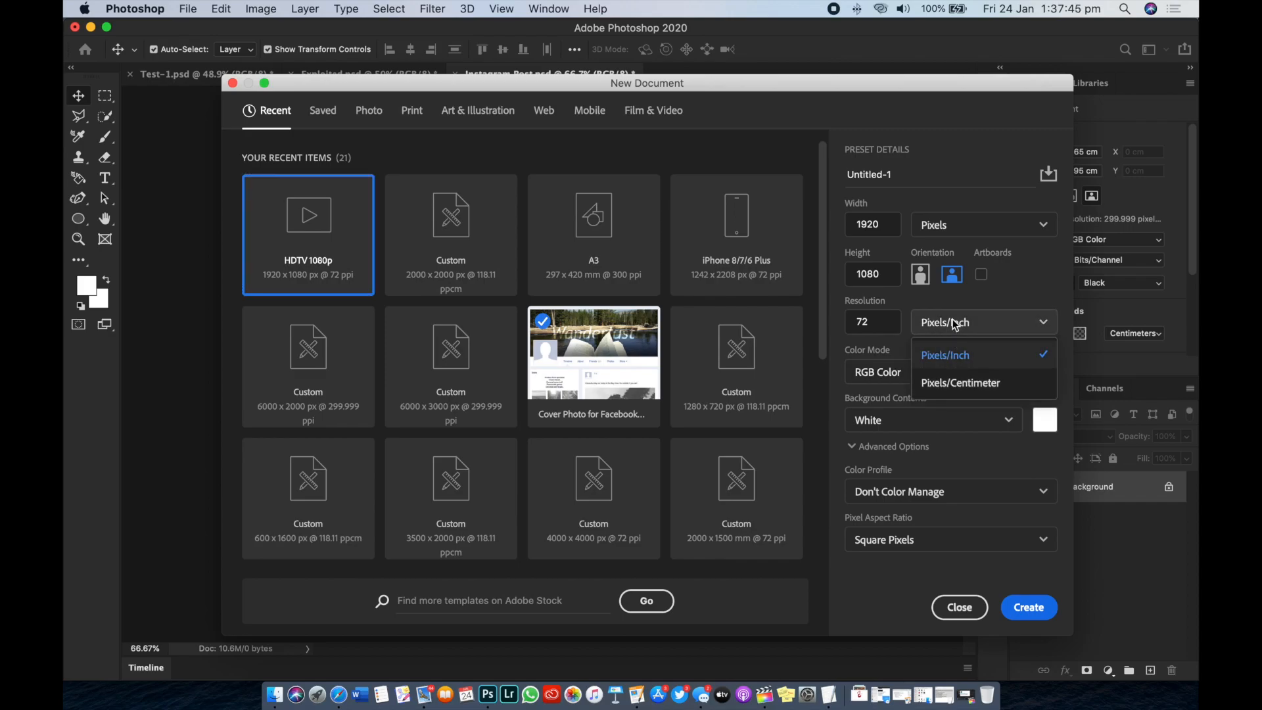
left_click(955, 324)
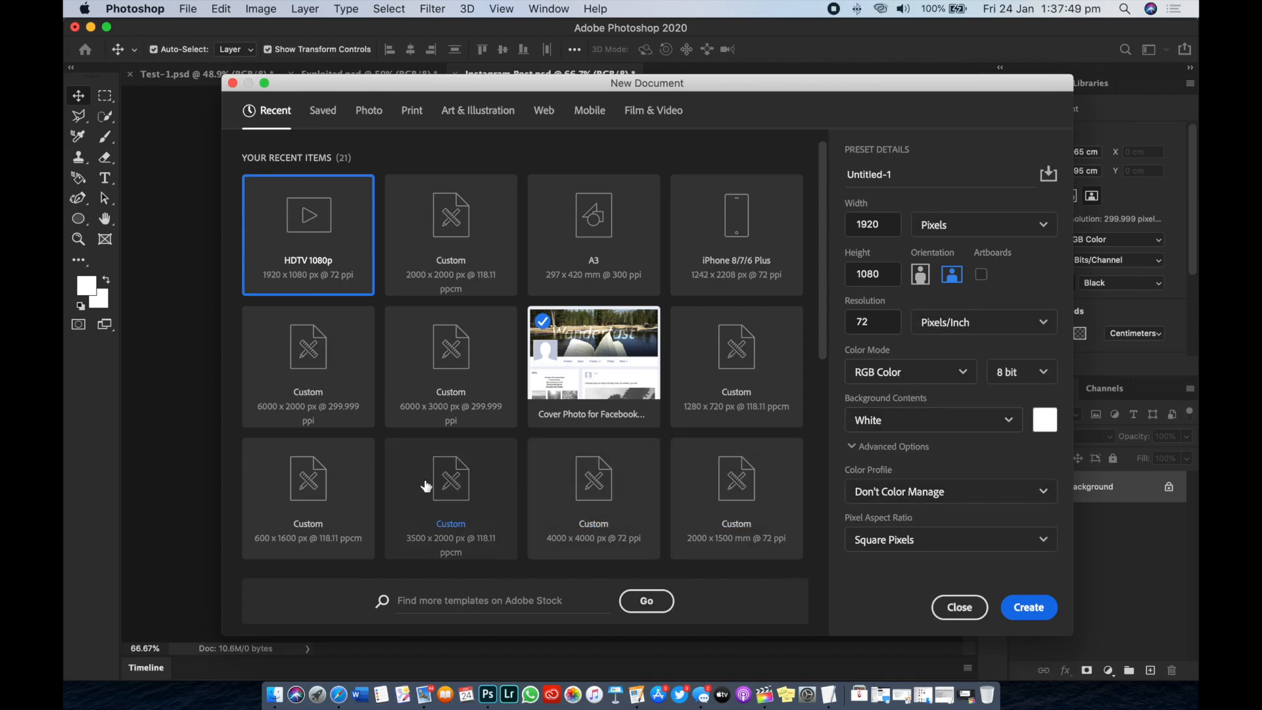
scroll(598, 477, "down", 5)
scroll(600, 478, "up", 5)
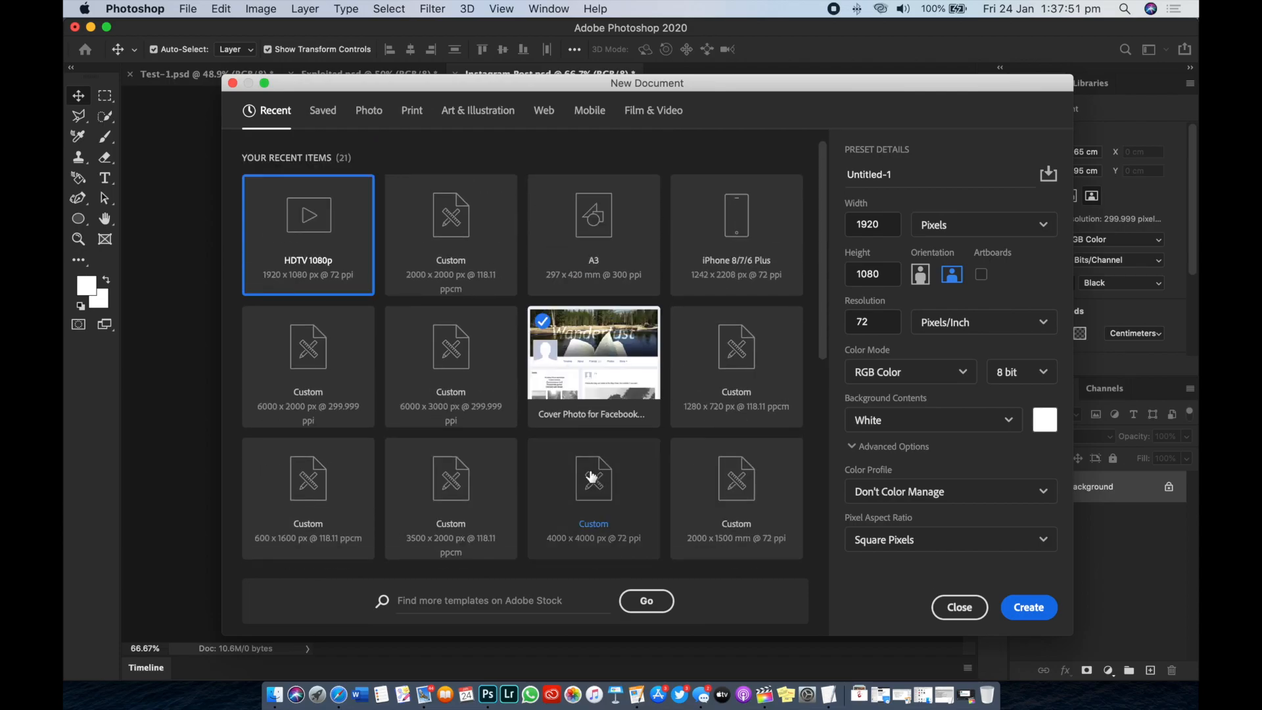
left_click(958, 607)
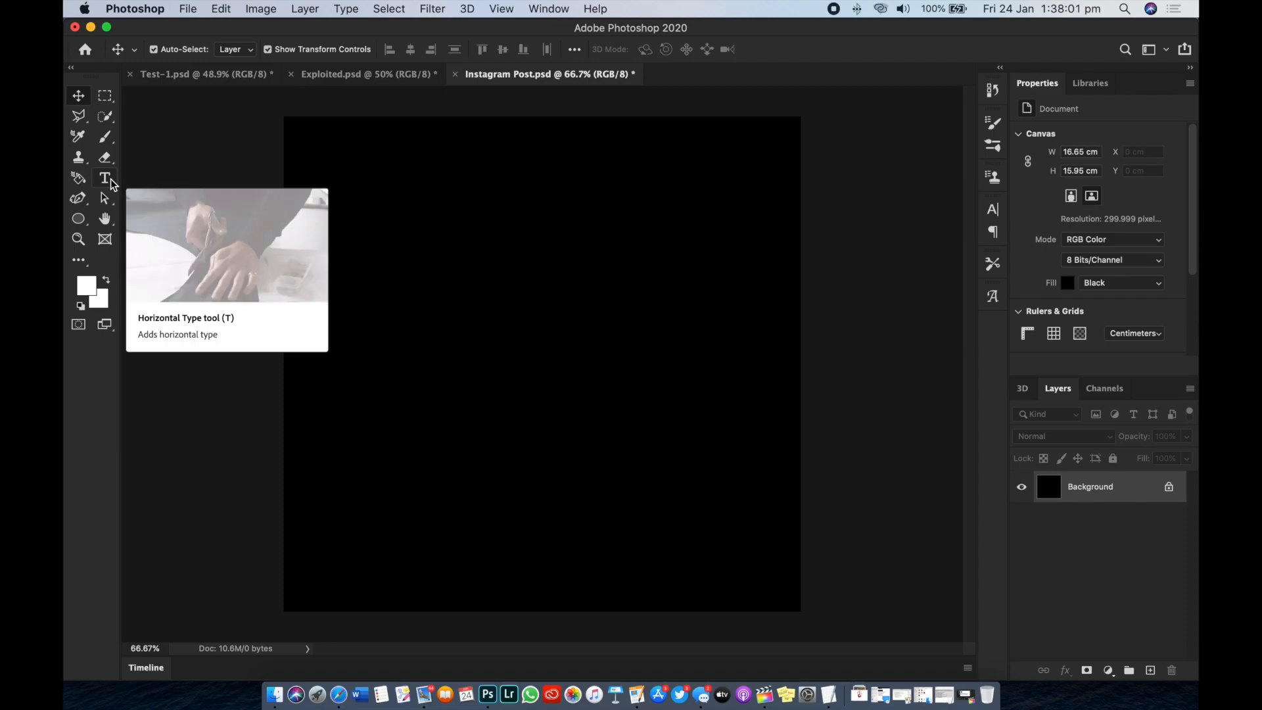
Draw a rectangle about 1007 × 588 px in the canvas's upper-left area and fill it with the recently used dark red
left_click(84, 221)
left_click(122, 223)
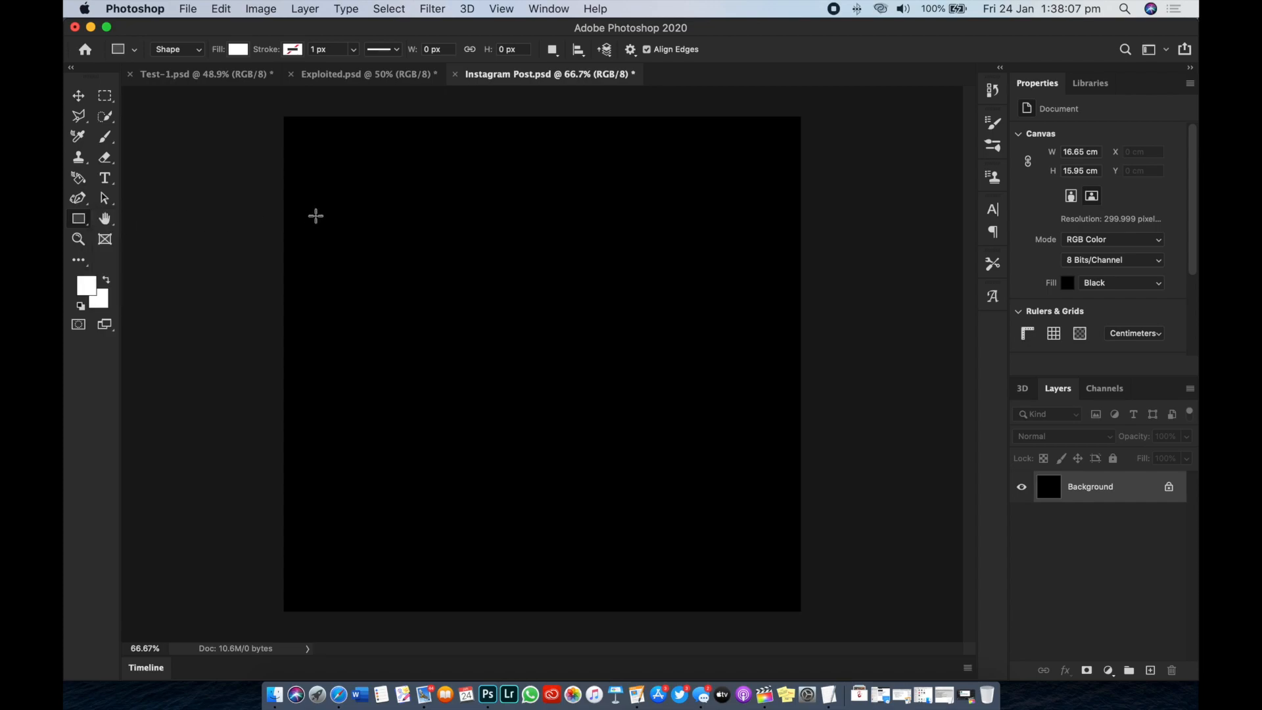
left_click_drag(342, 201, 607, 357)
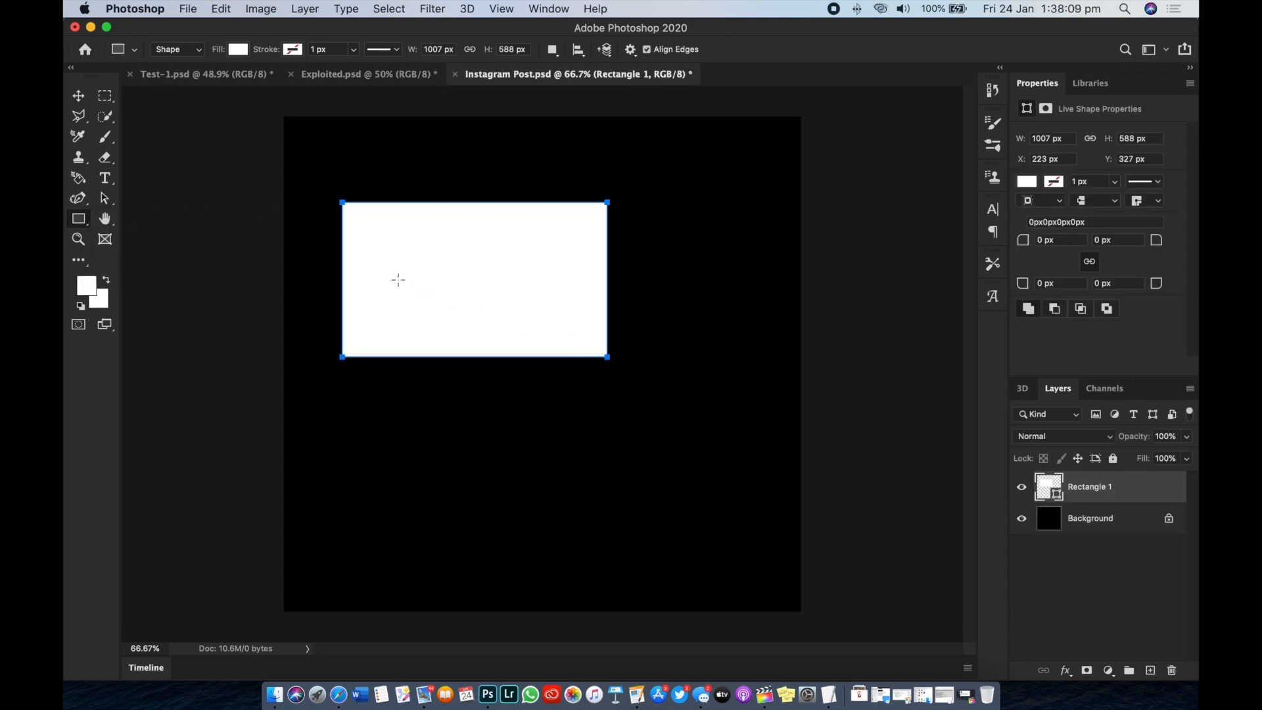
left_click(78, 96)
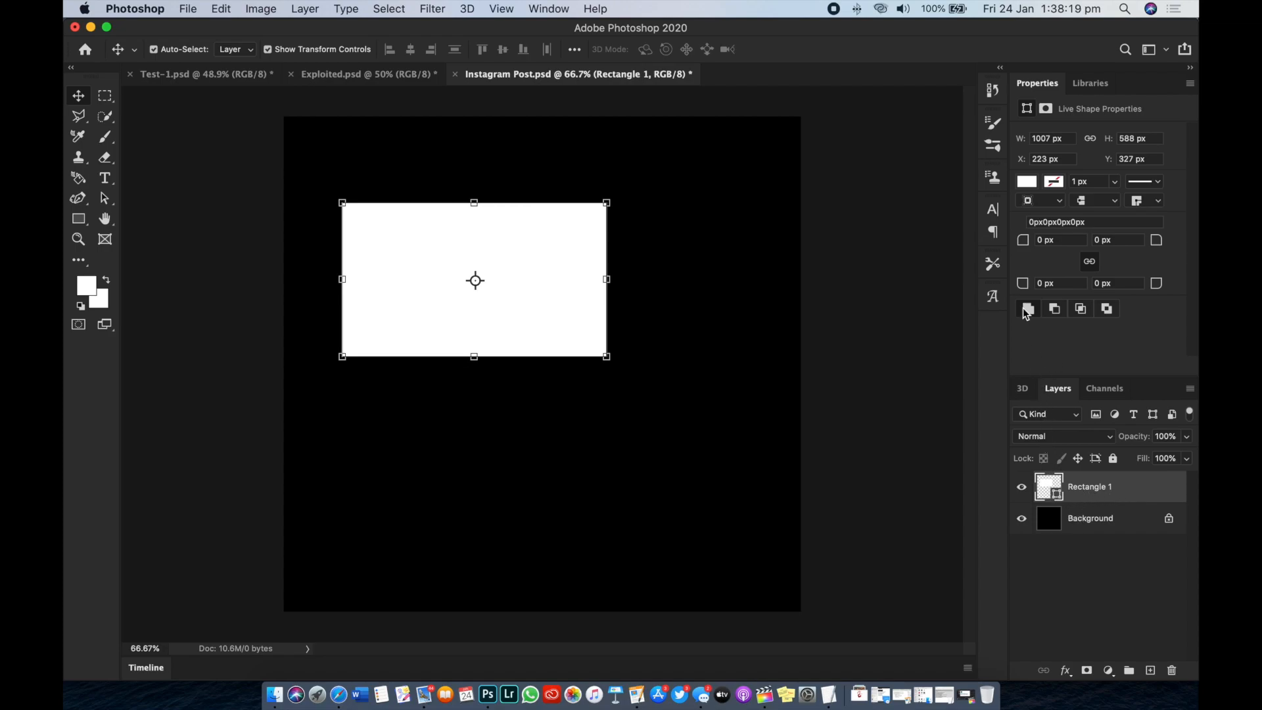
left_click(1027, 185)
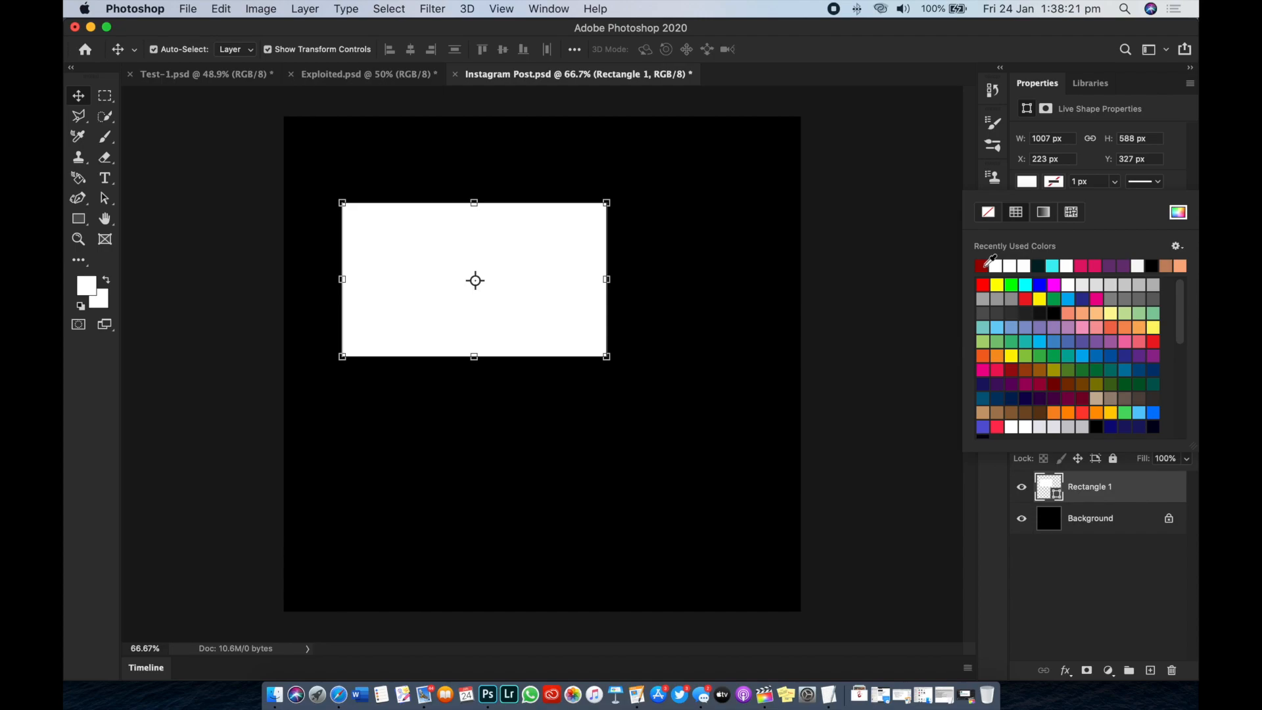
left_click(984, 265)
left_click(940, 278)
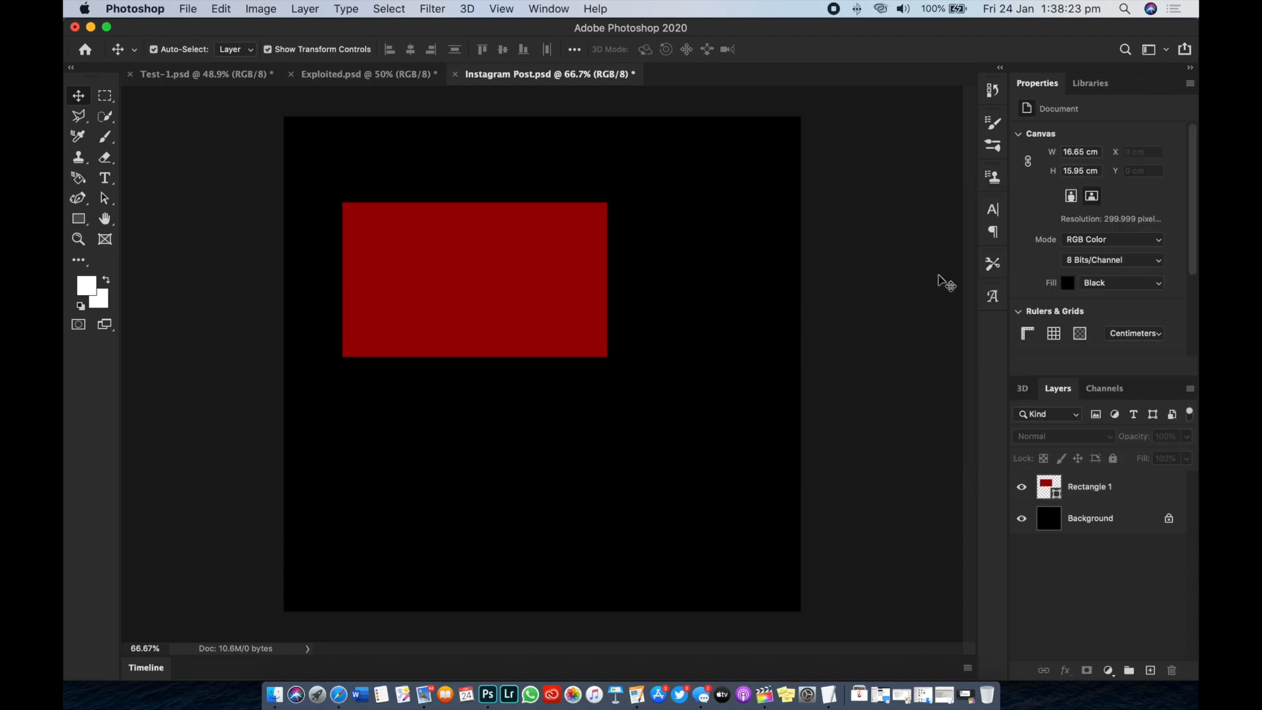
Draw a white rectangle about 1187 × 1391 px on the right side of the canvas, overlapping the red one
left_click(78, 218)
left_click_drag(466, 170, 778, 535)
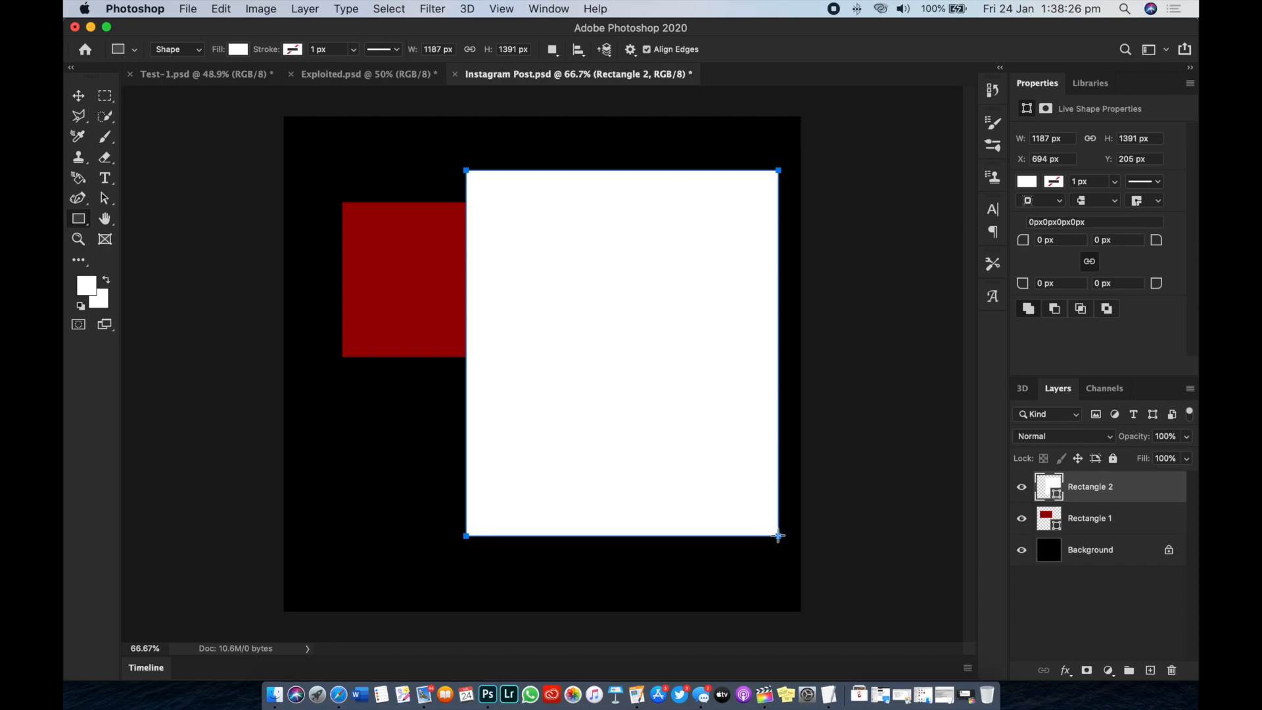
left_click(79, 96)
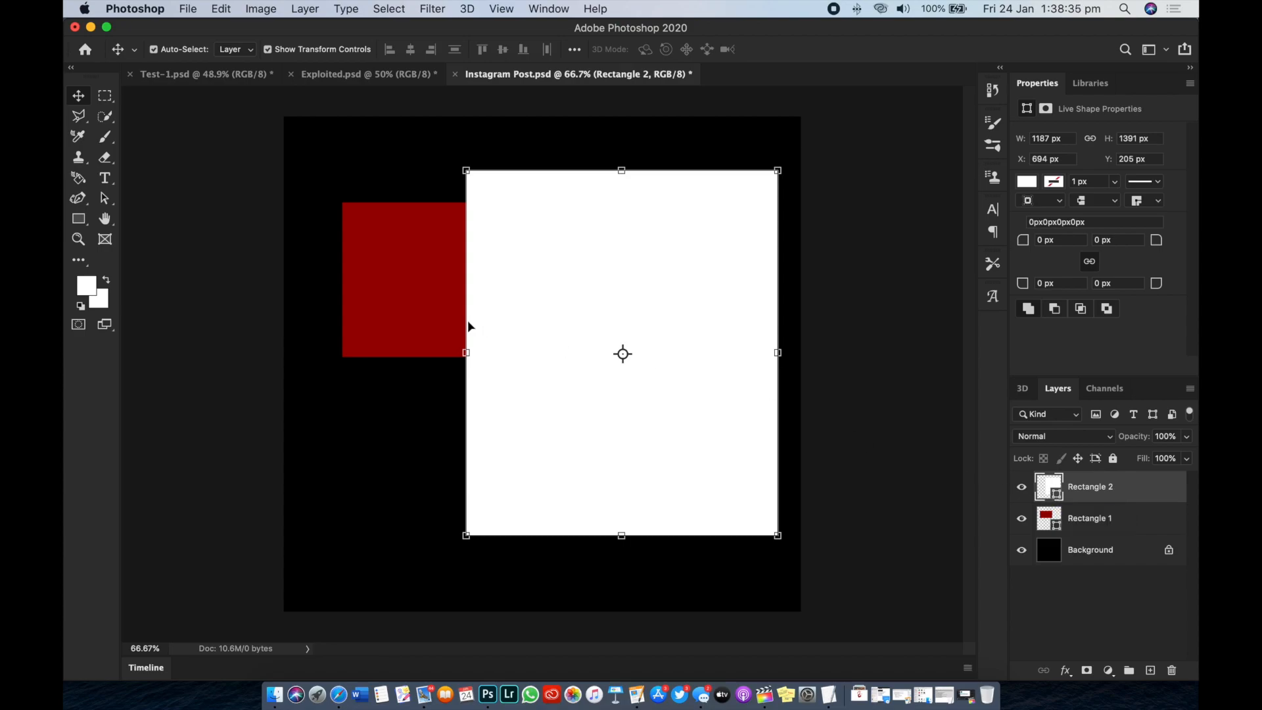
Move the white rectangle's layer beneath the red rectangle's layer, and return it to the top of the stack
left_click(400, 301)
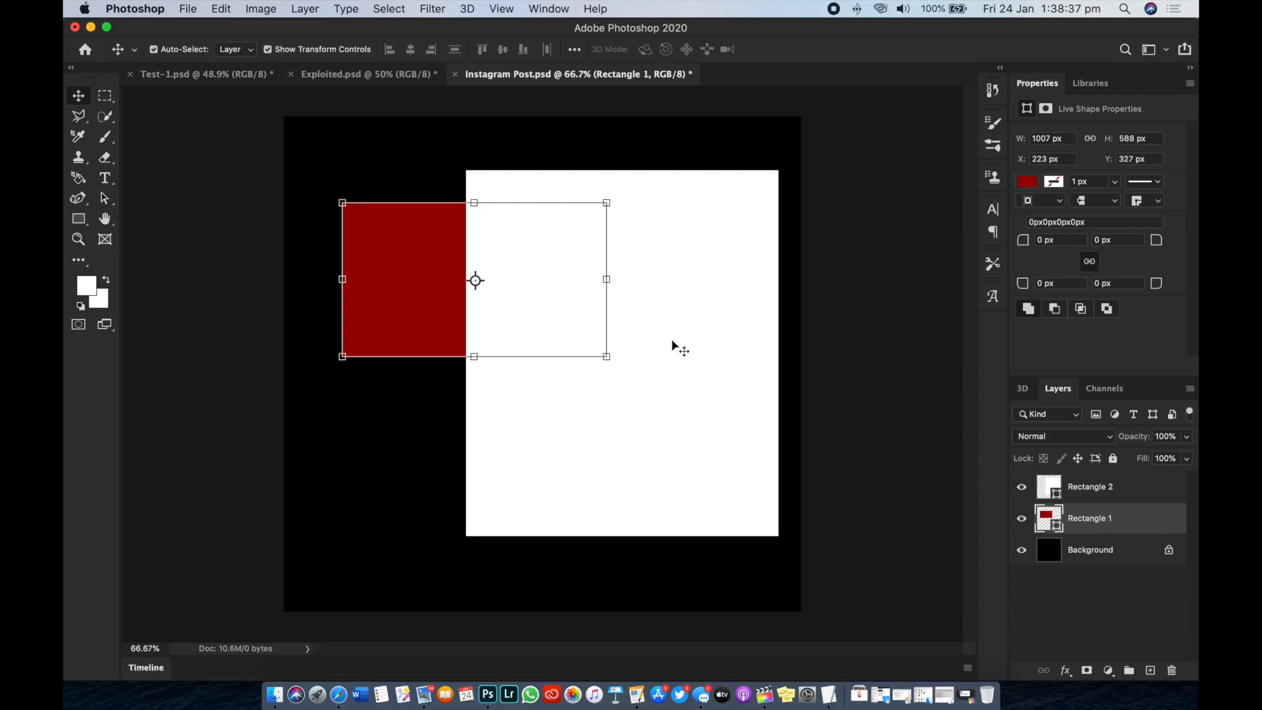
left_click(723, 368)
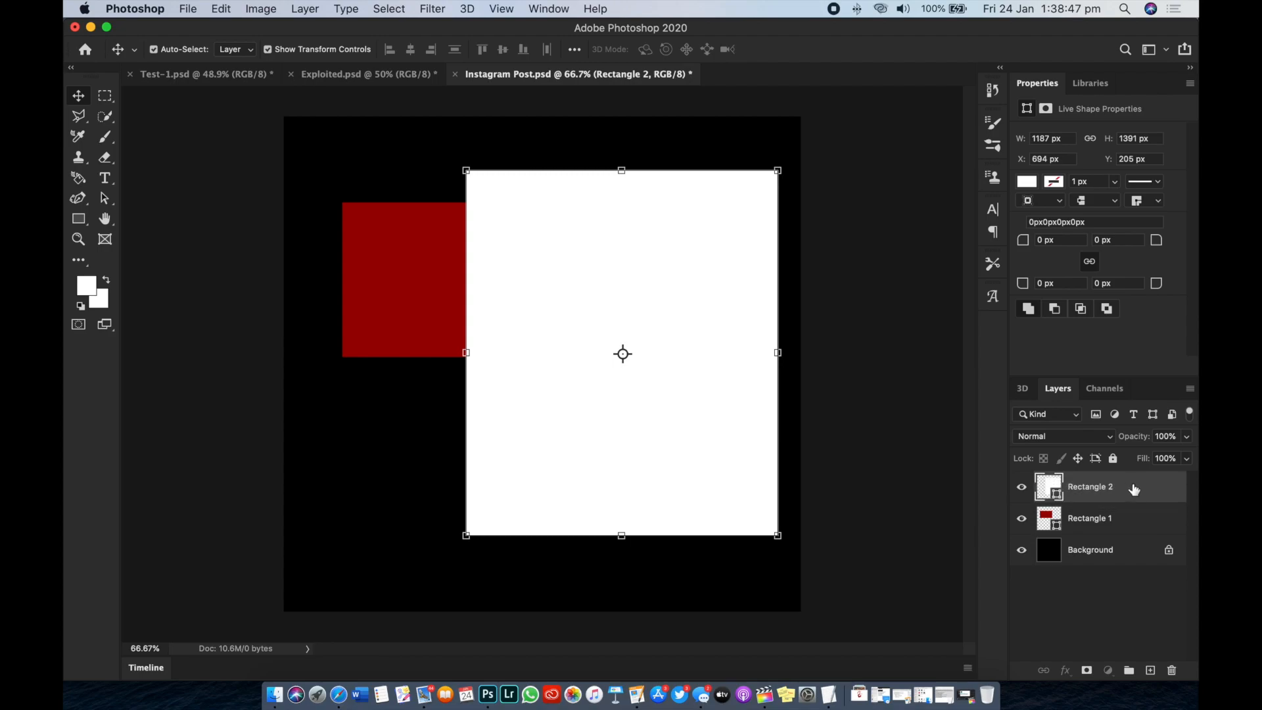
left_click_drag(1134, 487, 1132, 522)
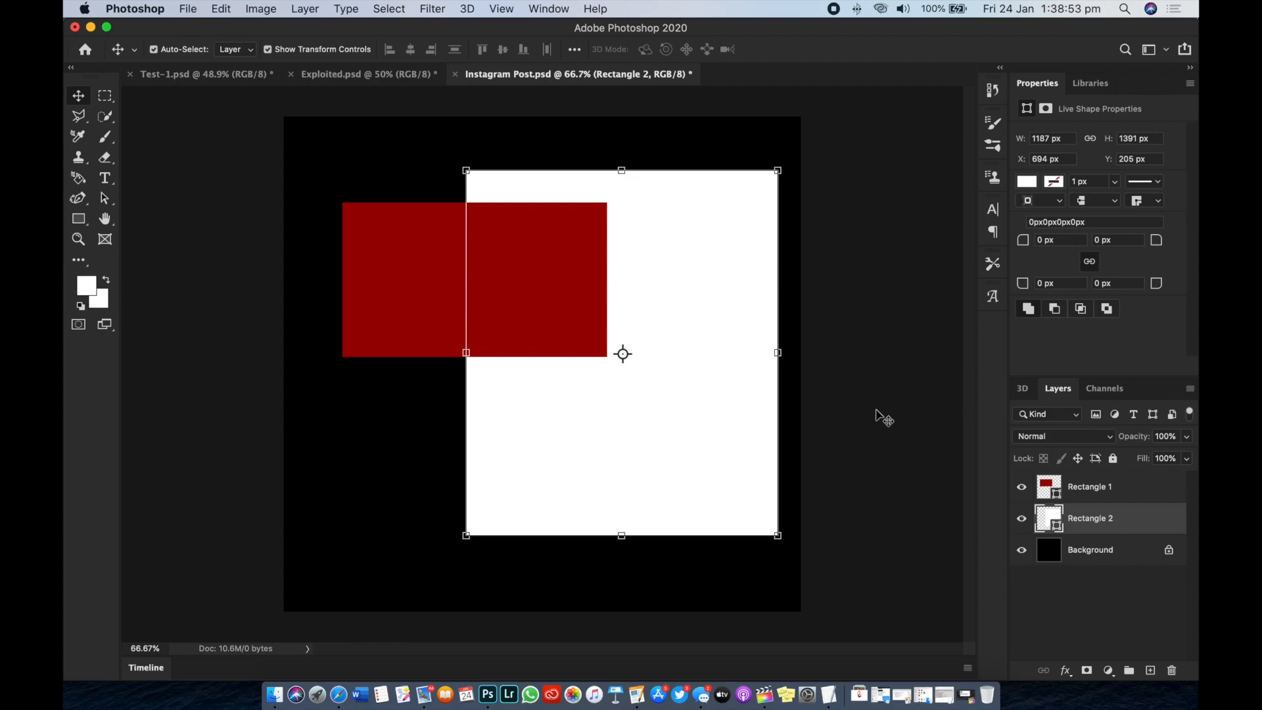
left_click_drag(1058, 524, 1060, 495)
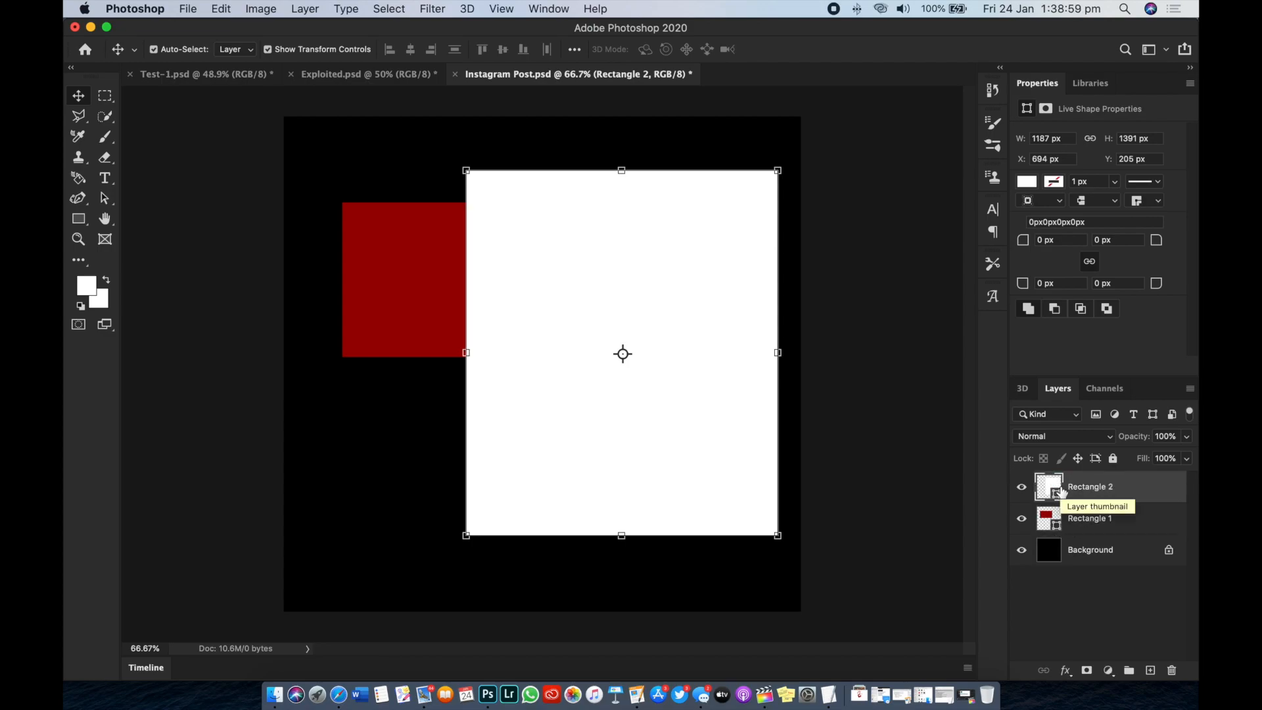
Select the locked Background layer and try to move it on the canvas
left_click(416, 413)
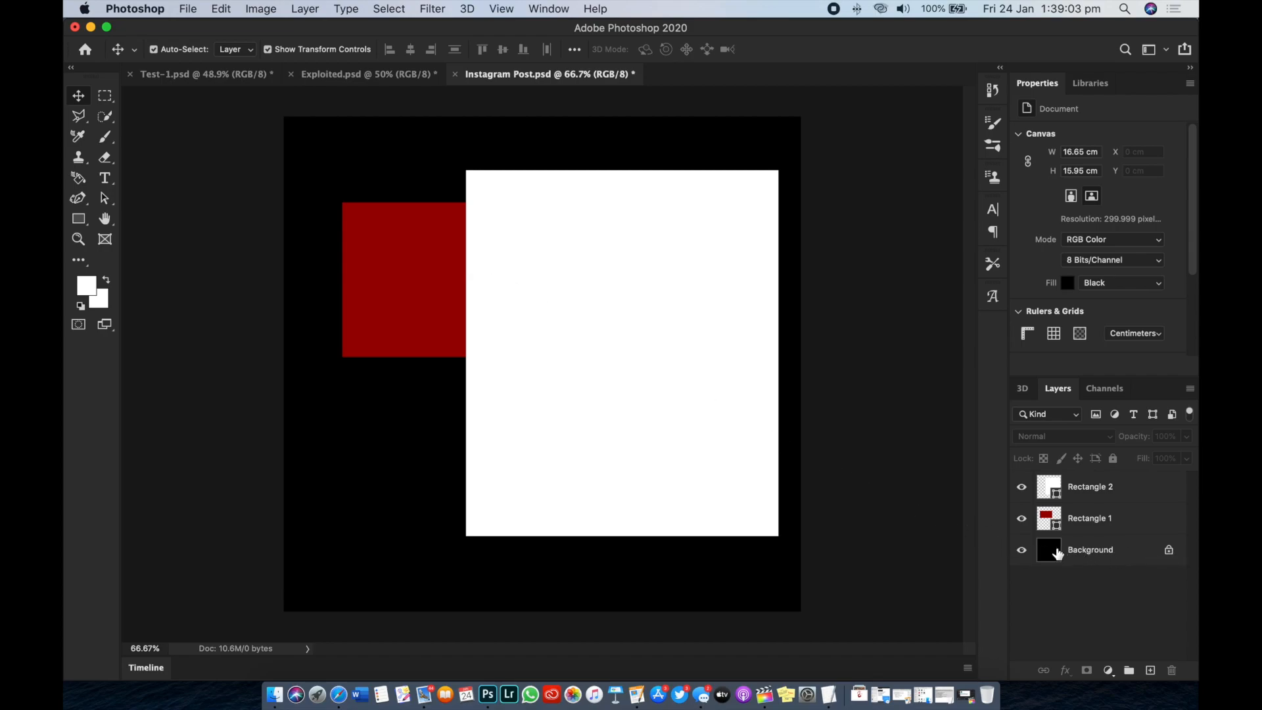
left_click(1058, 554)
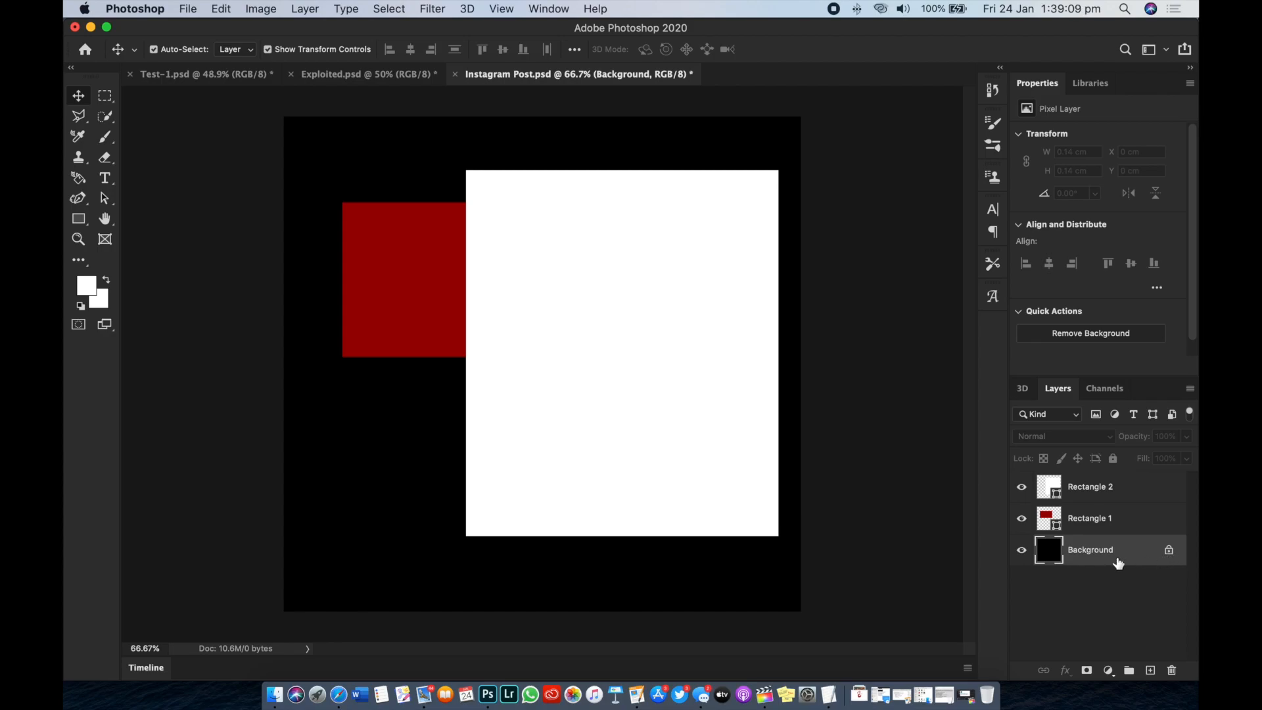
left_click(776, 587)
left_click_drag(774, 584, 826, 597)
left_click_drag(773, 593, 794, 613)
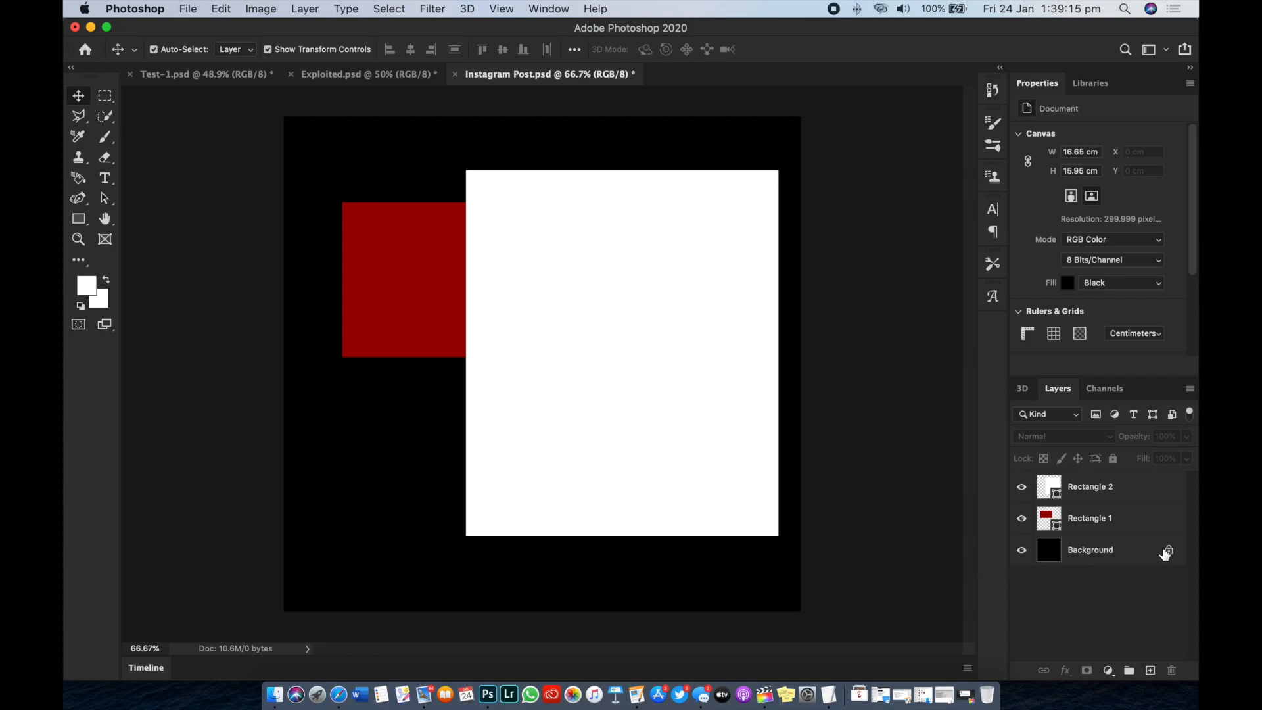
Shift the white rectangle up and to the left, and move both rectangles together slightly downward
left_click_drag(625, 347, 597, 320)
left_click(388, 287, "shift")
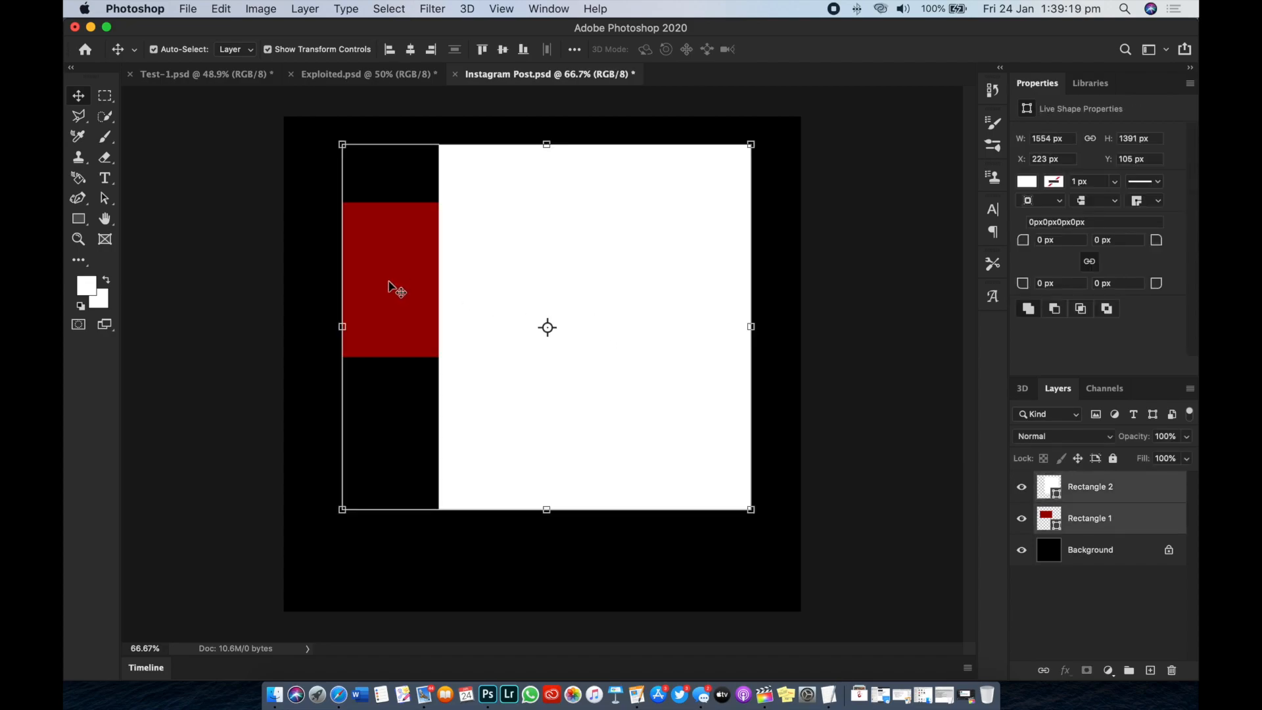
left_click_drag(522, 300, 515, 329)
left_click(859, 338)
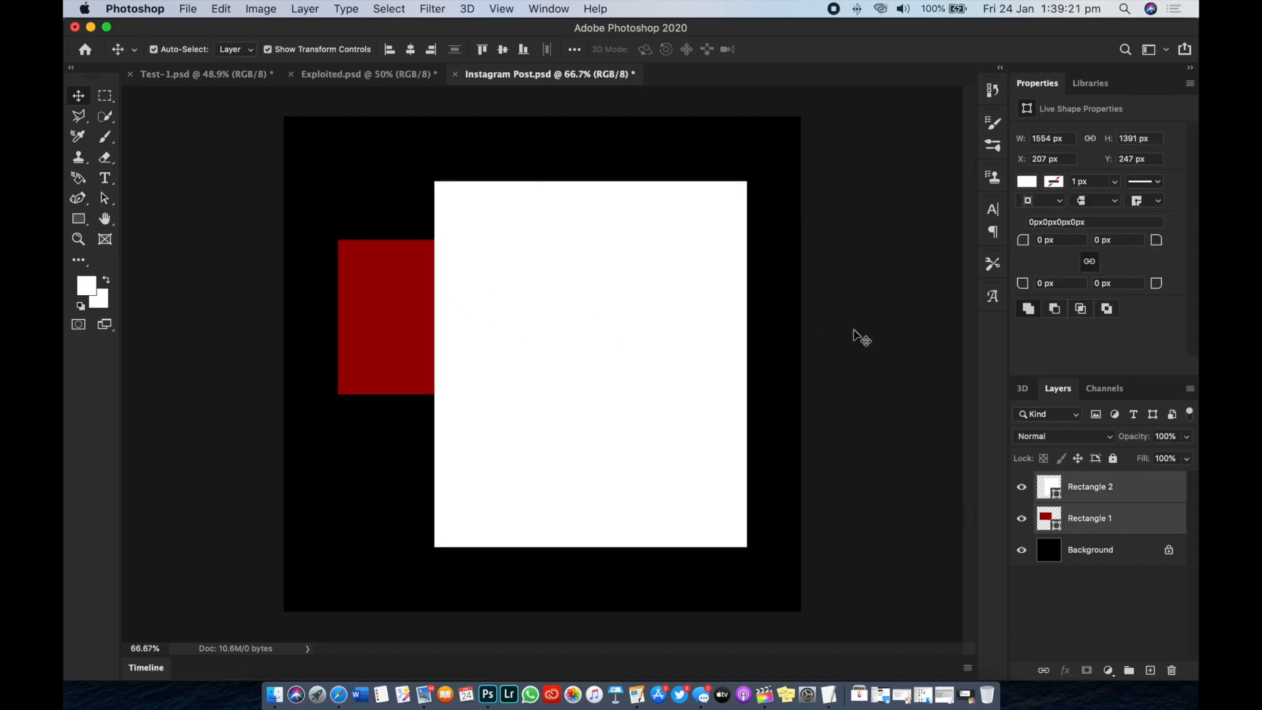
Scale the white rectangle proportionally to about 52%, making it about 613 × 718 px
left_click(600, 343)
left_click_drag(435, 363, 505, 398)
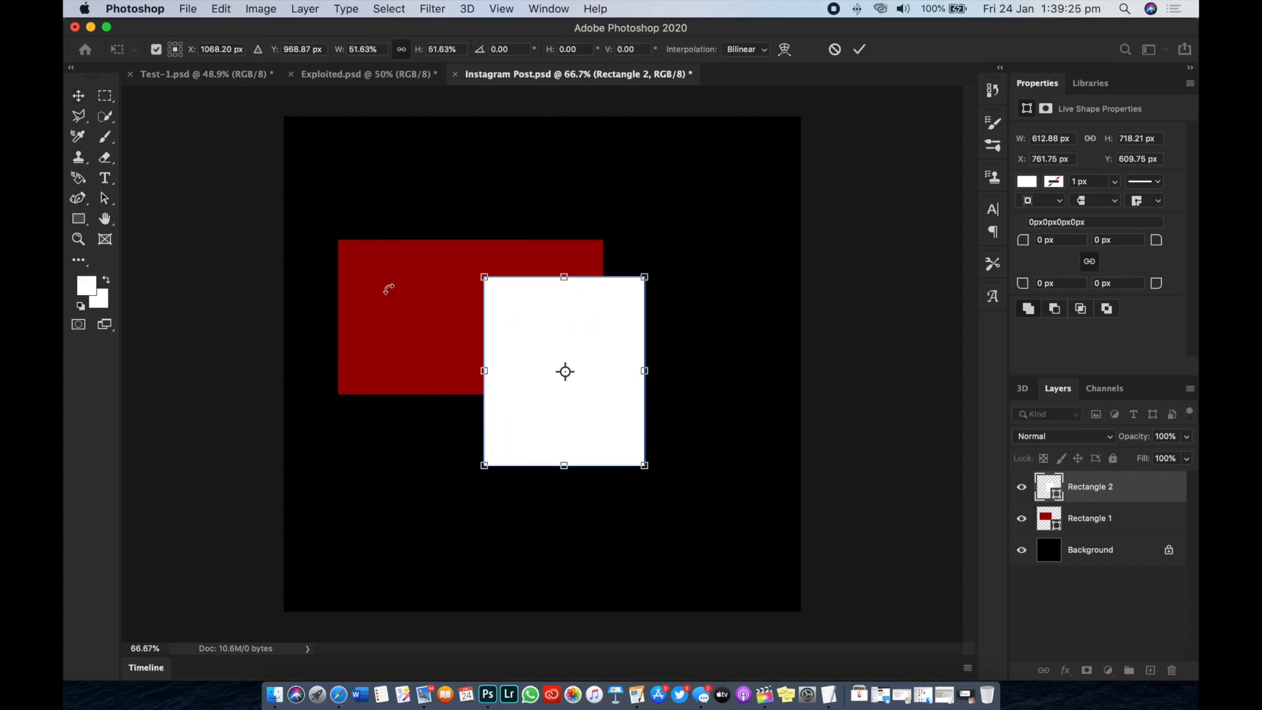
left_click(873, 142)
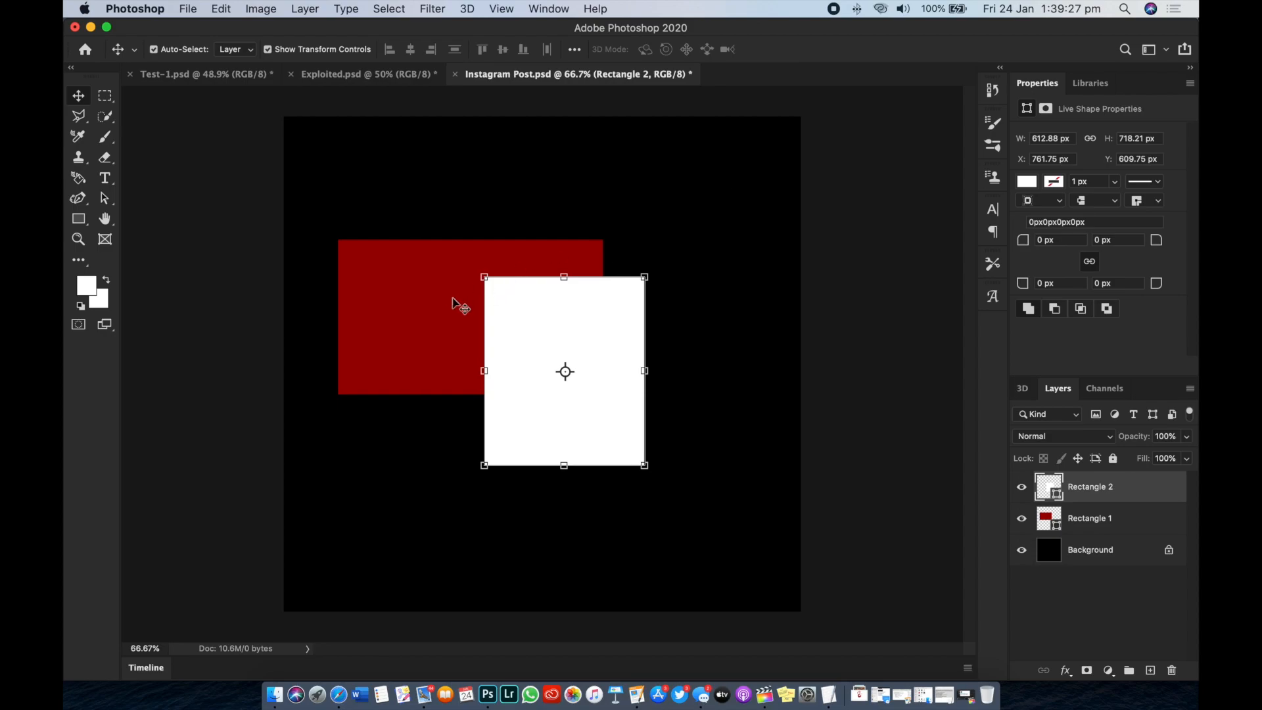
Select both rectangles and move them together to the right, near the middle of the canvas
left_click(420, 305, "shift")
left_click_drag(445, 327, 488, 333)
left_click(746, 319)
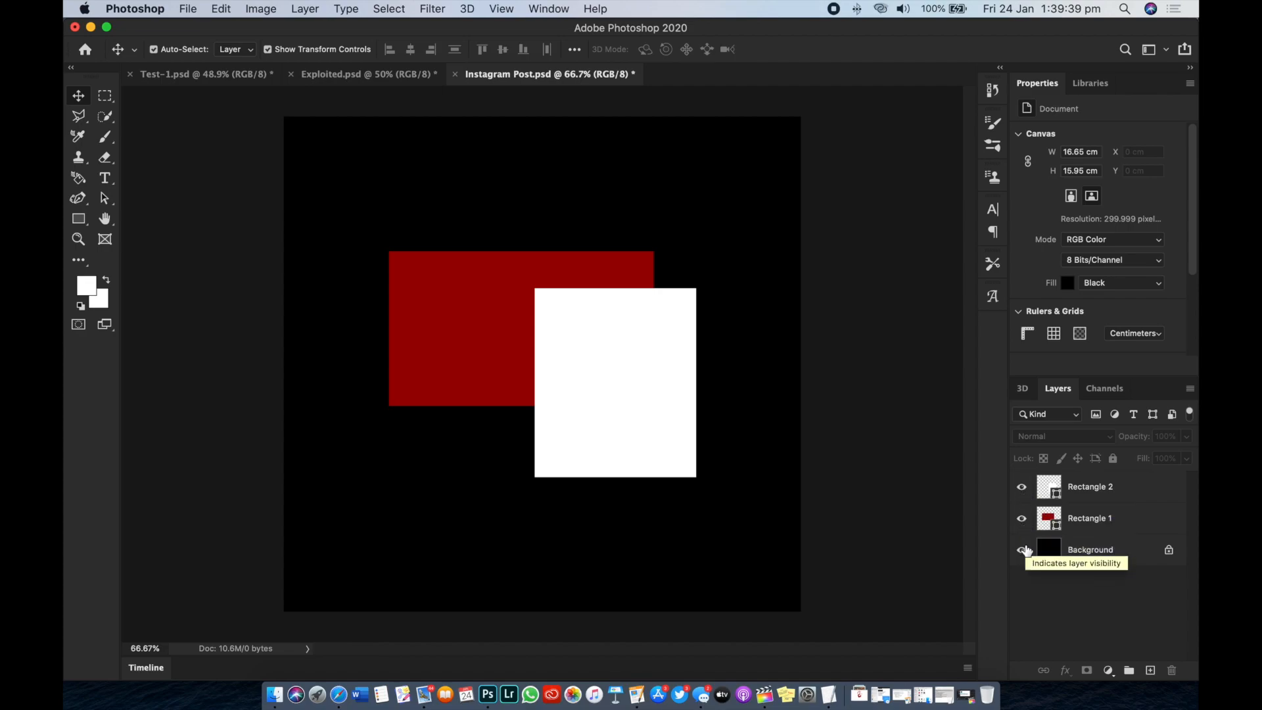
Hide and show the white rectangle's layer, and do the same with the Background layer
left_click(1023, 492)
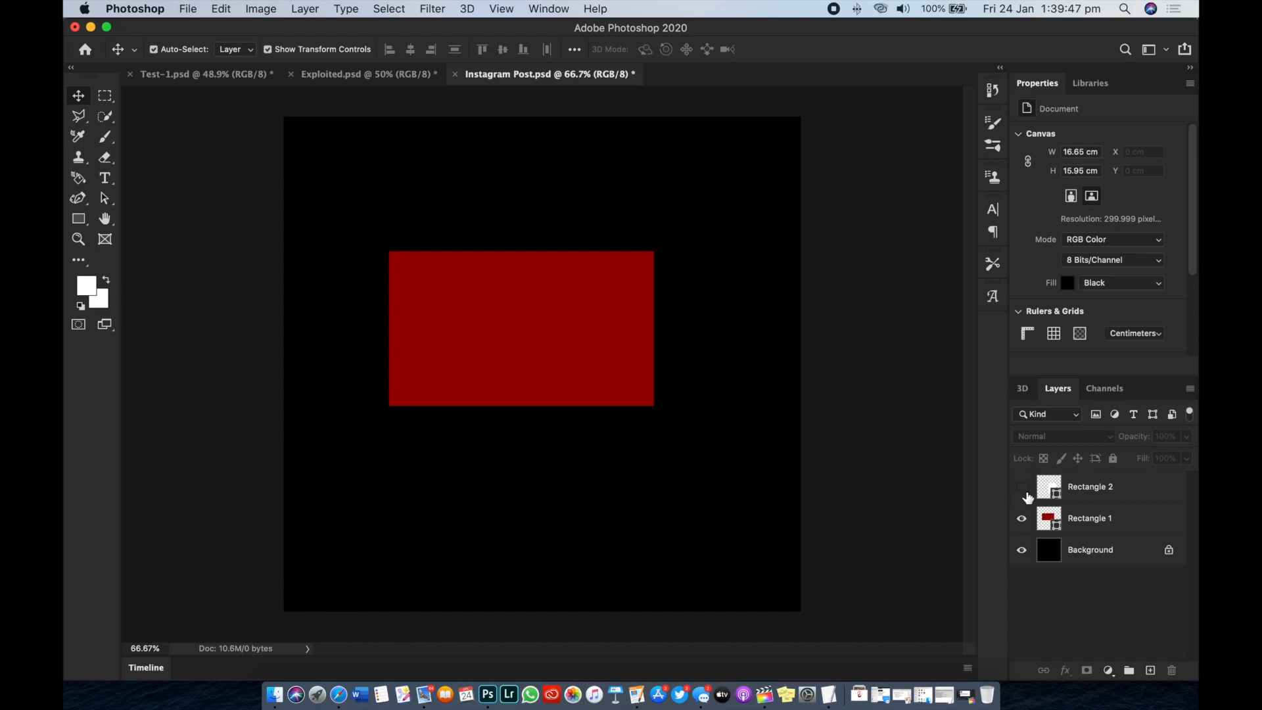
left_click(1042, 497)
left_click(1023, 491)
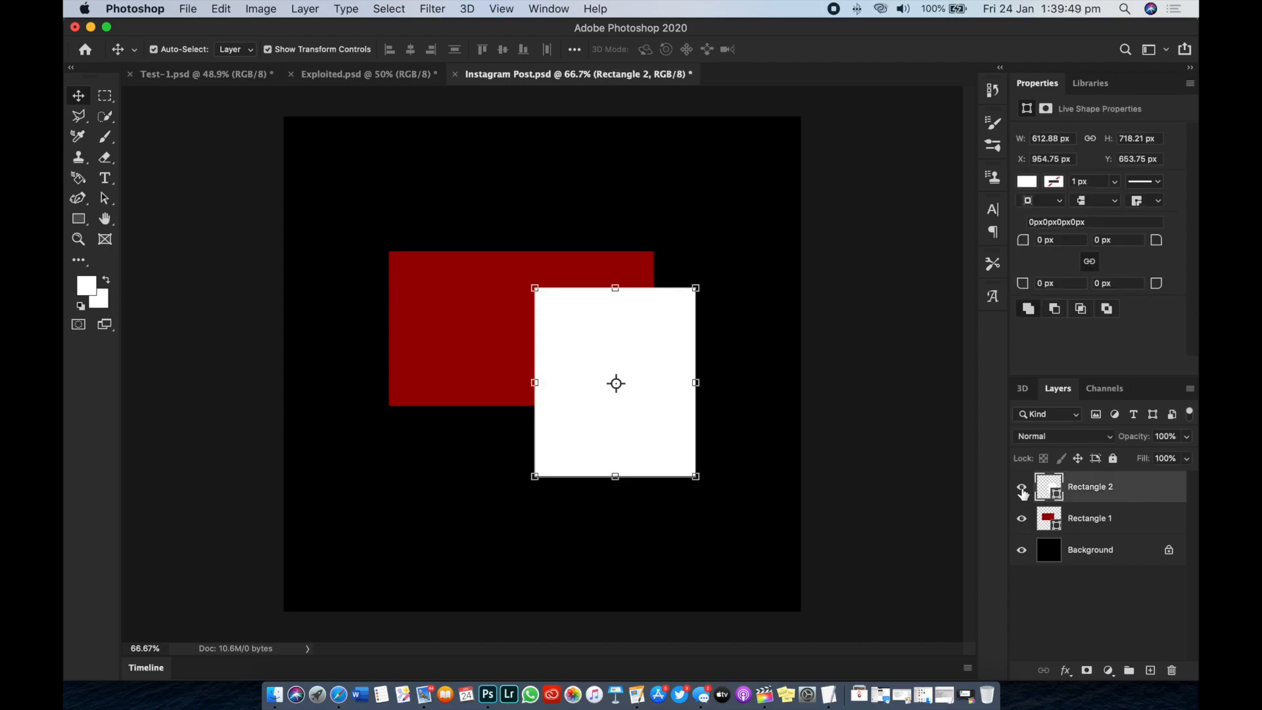
left_click(1022, 490)
left_click(1022, 490)
left_click(1022, 550)
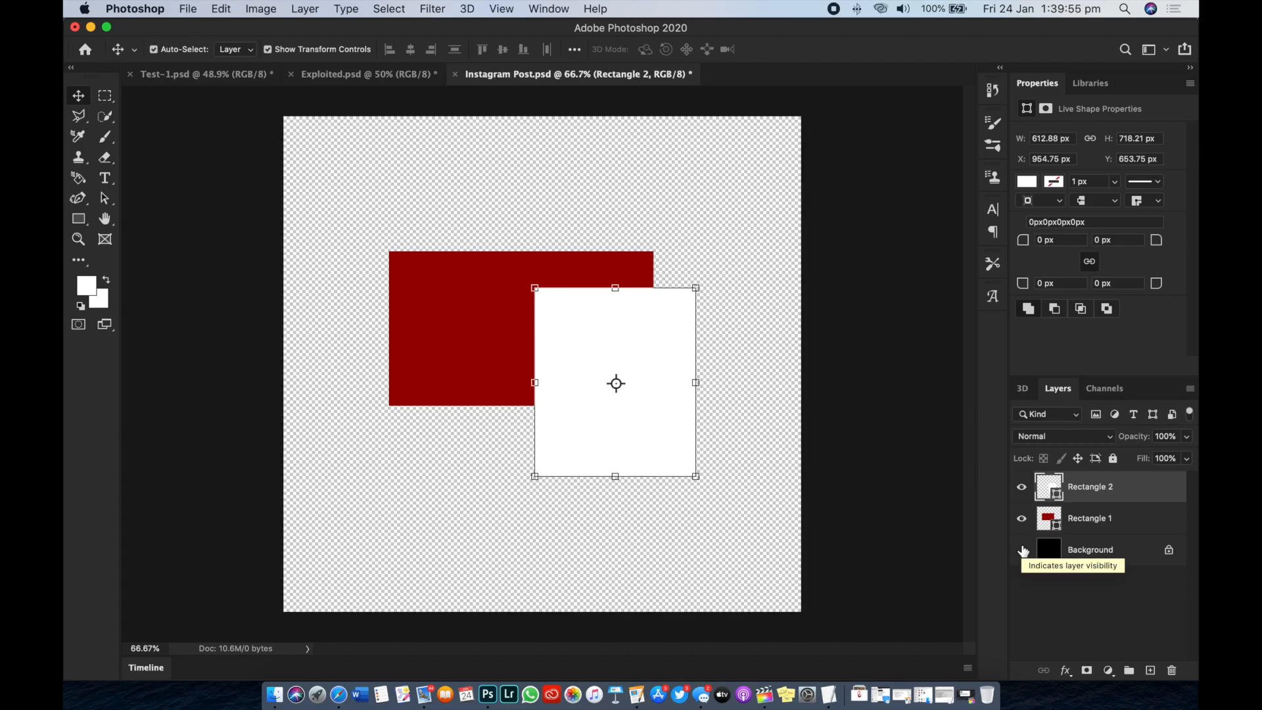
left_click(1022, 551)
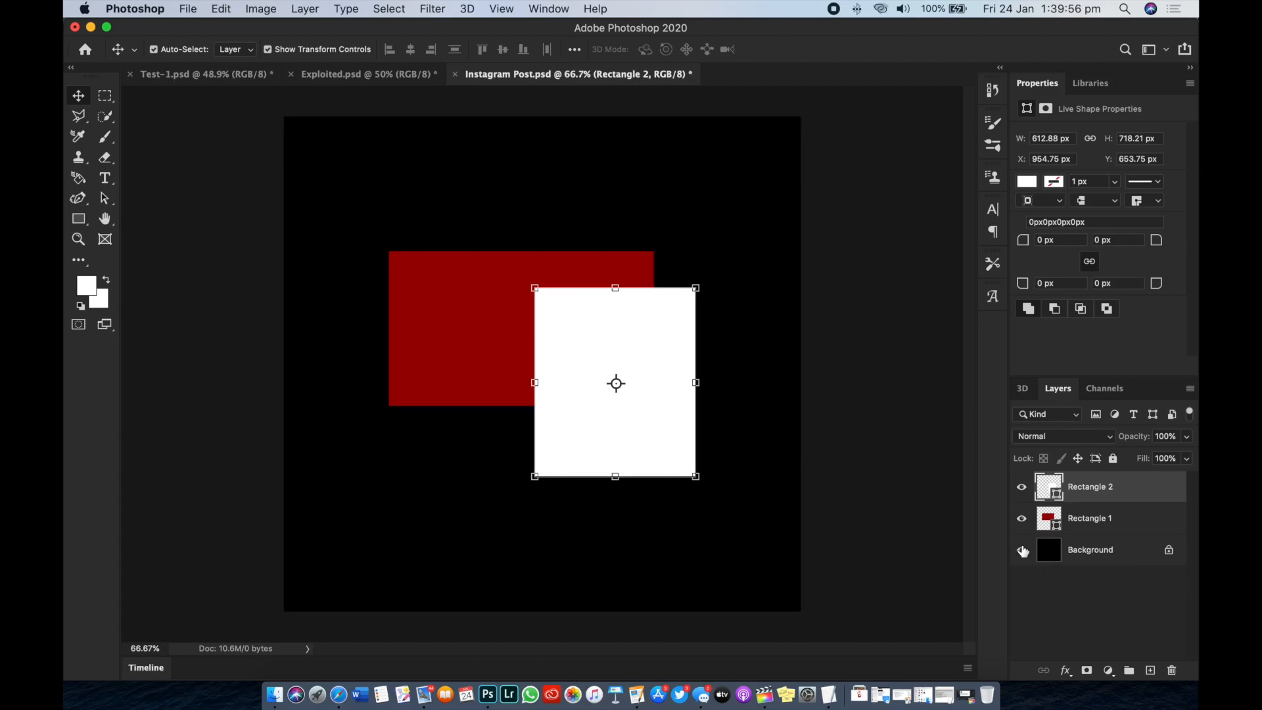
left_click(1082, 608)
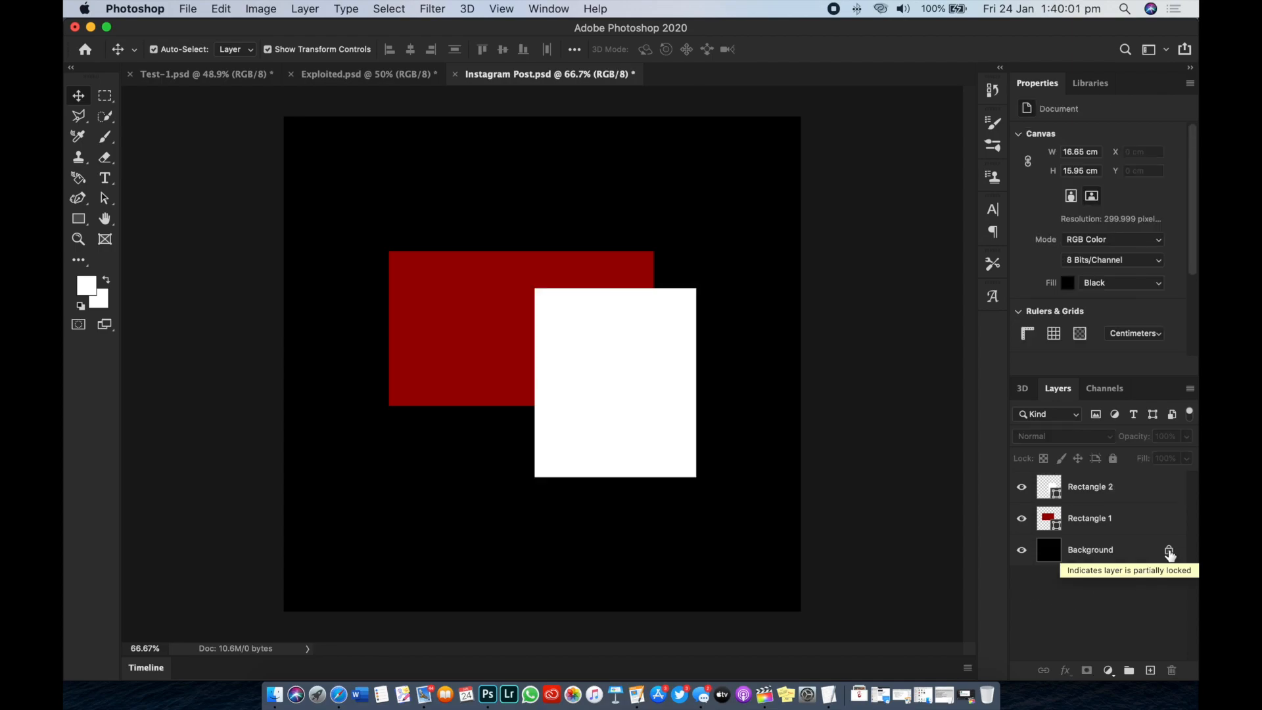
Unlock the Background layer, raise it in the layer stack, and return it to the bottom
left_click(1169, 551)
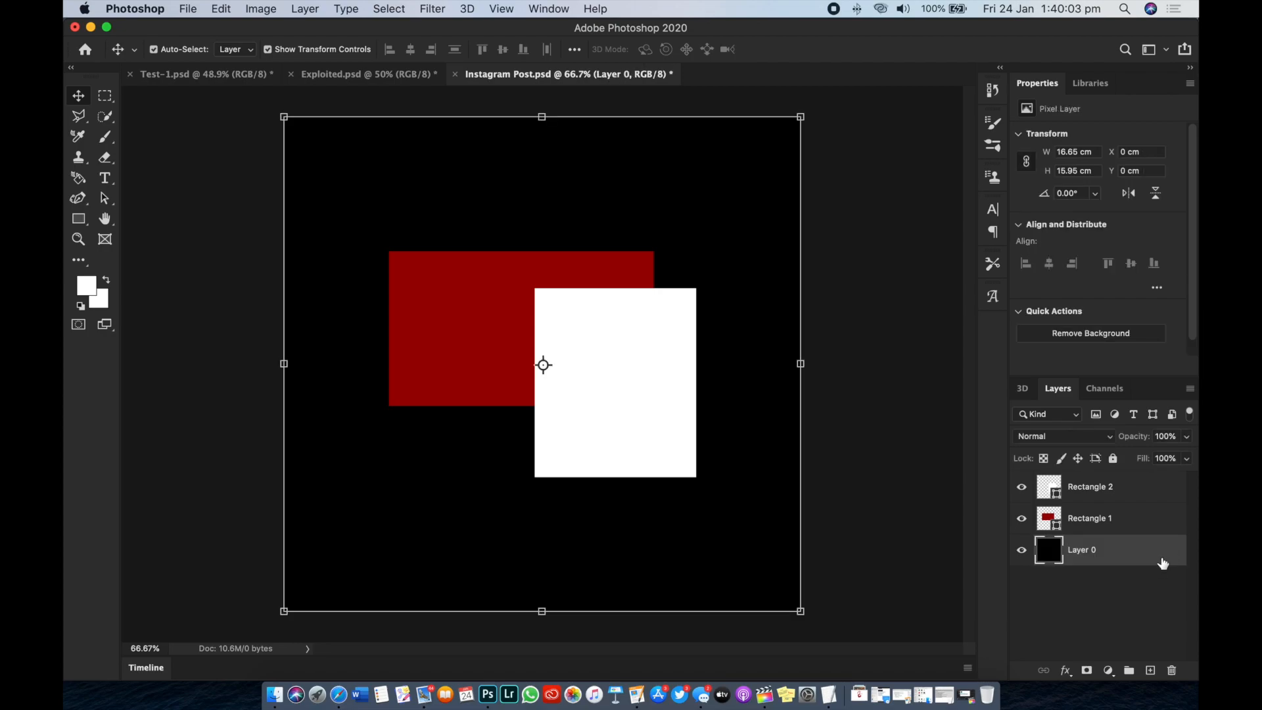
left_click_drag(1064, 552, 1056, 526)
left_click_drag(1057, 507, 1055, 560)
Scale the unlocked black layer down to about 88%, enlarge it to about 102% positioned over the whole canvas, and commit the transform
left_click_drag(801, 117, 723, 200)
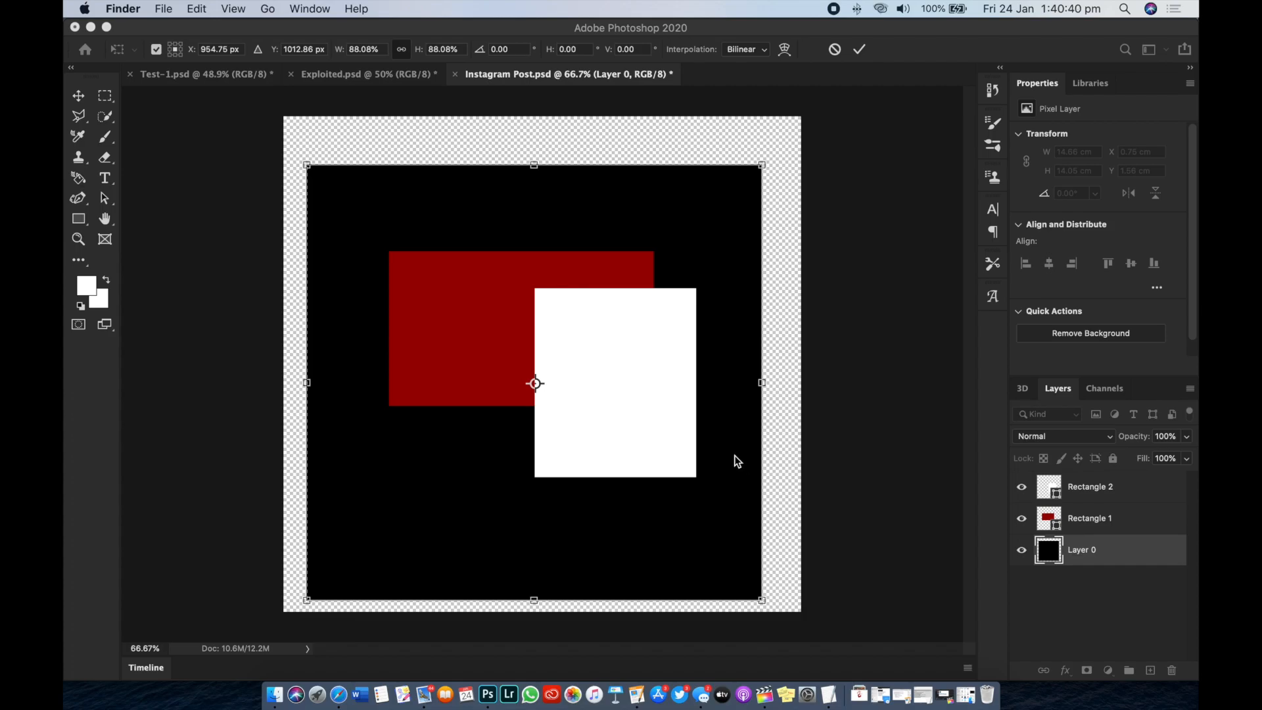
left_click(736, 461)
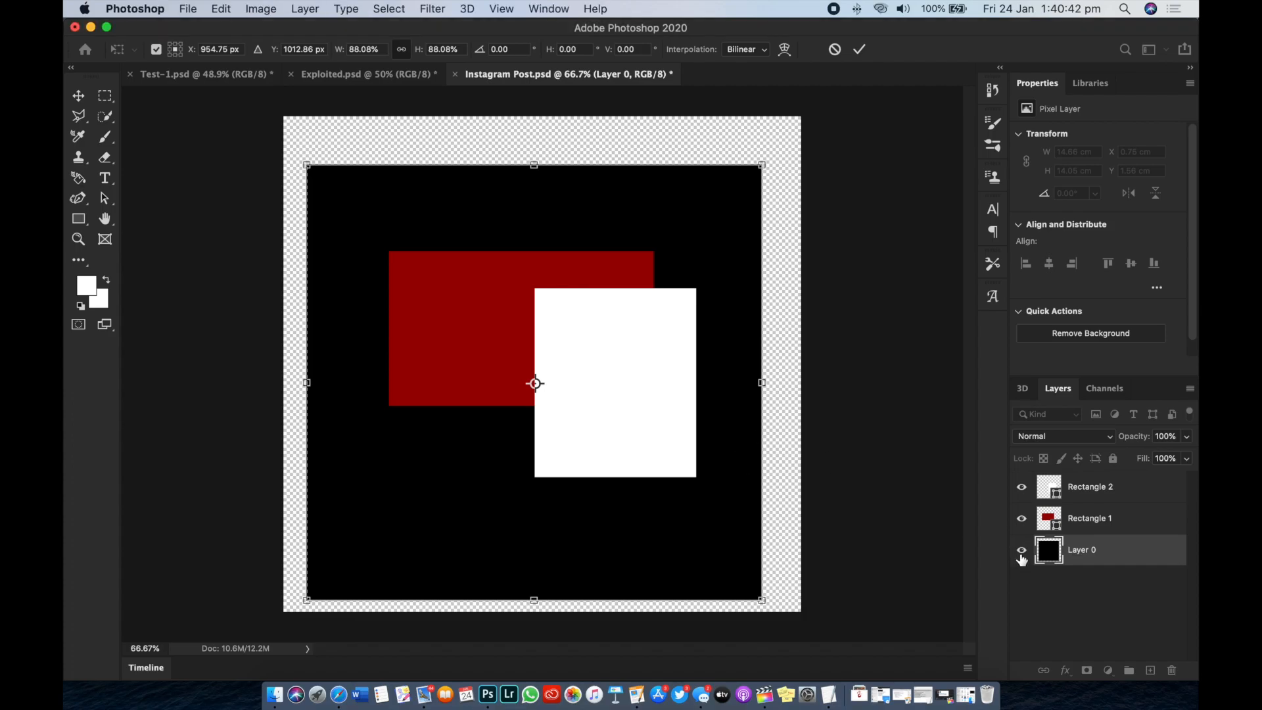
left_click_drag(764, 165, 836, 94)
left_click_drag(449, 206, 412, 218)
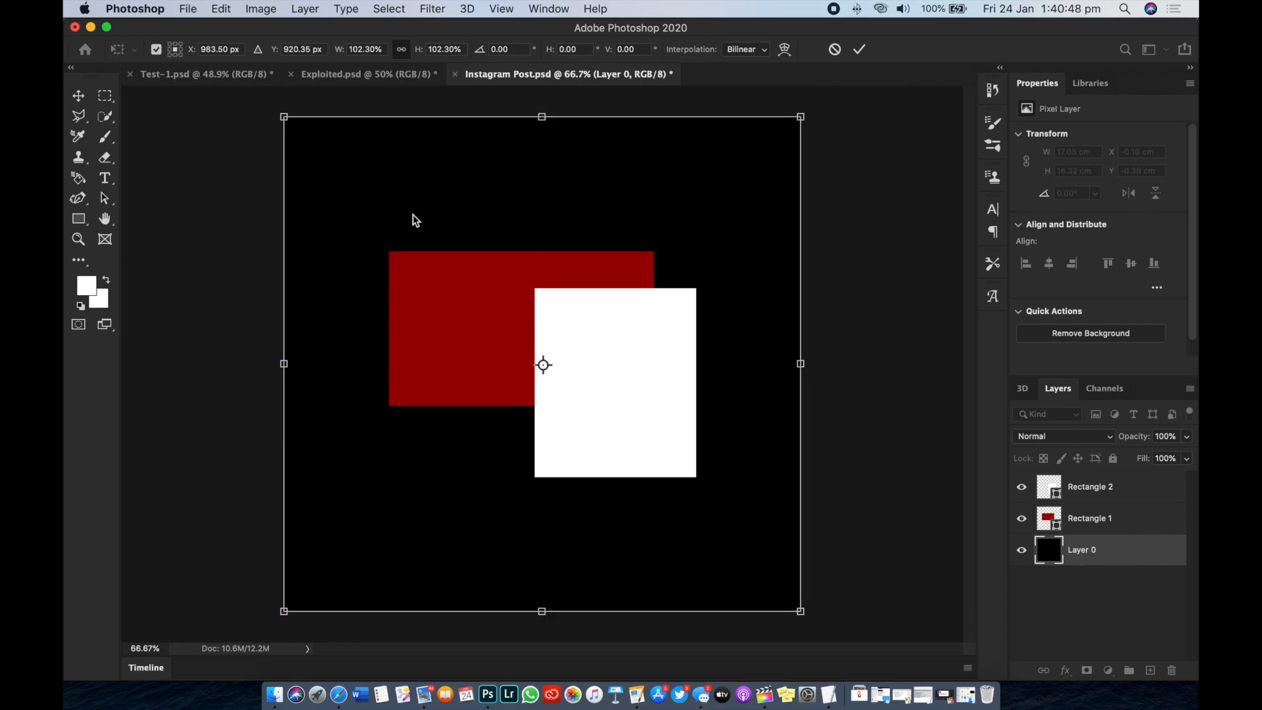
key("Return")
left_click(868, 376)
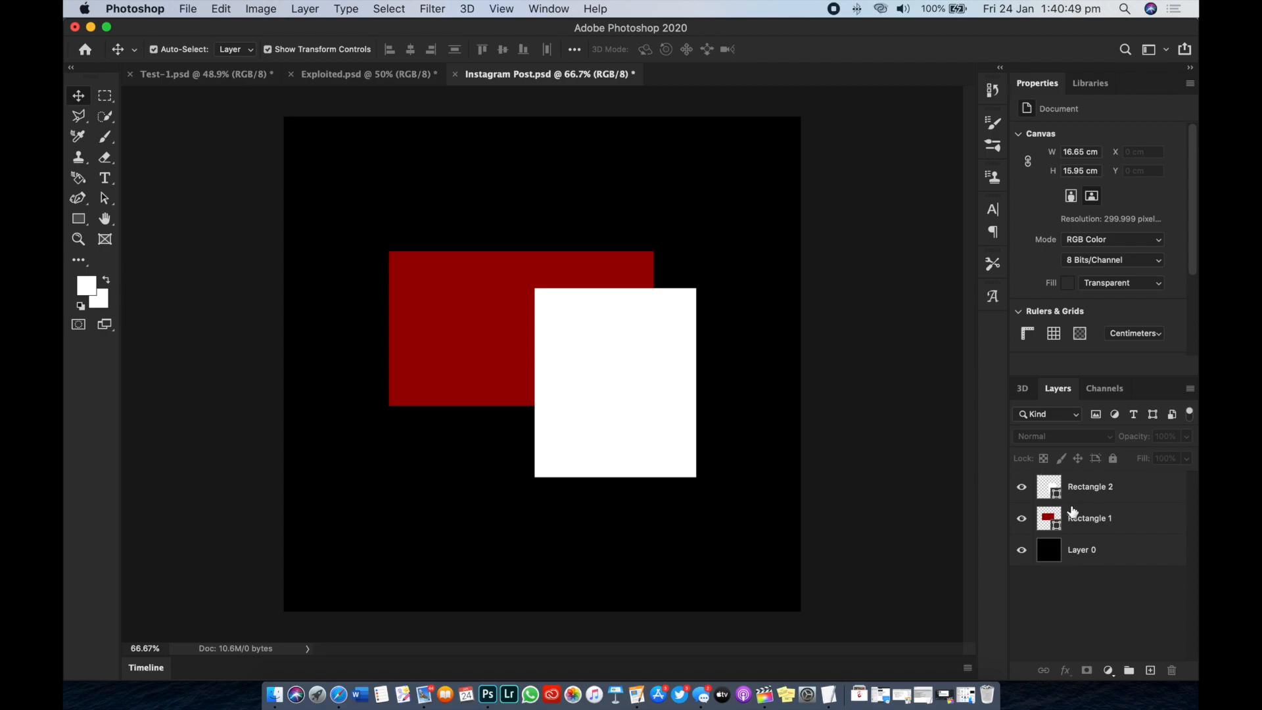
Open the layer options for the black Layer 0 and look through the available commands, including the export and Smart Object entries
left_click(1107, 548)
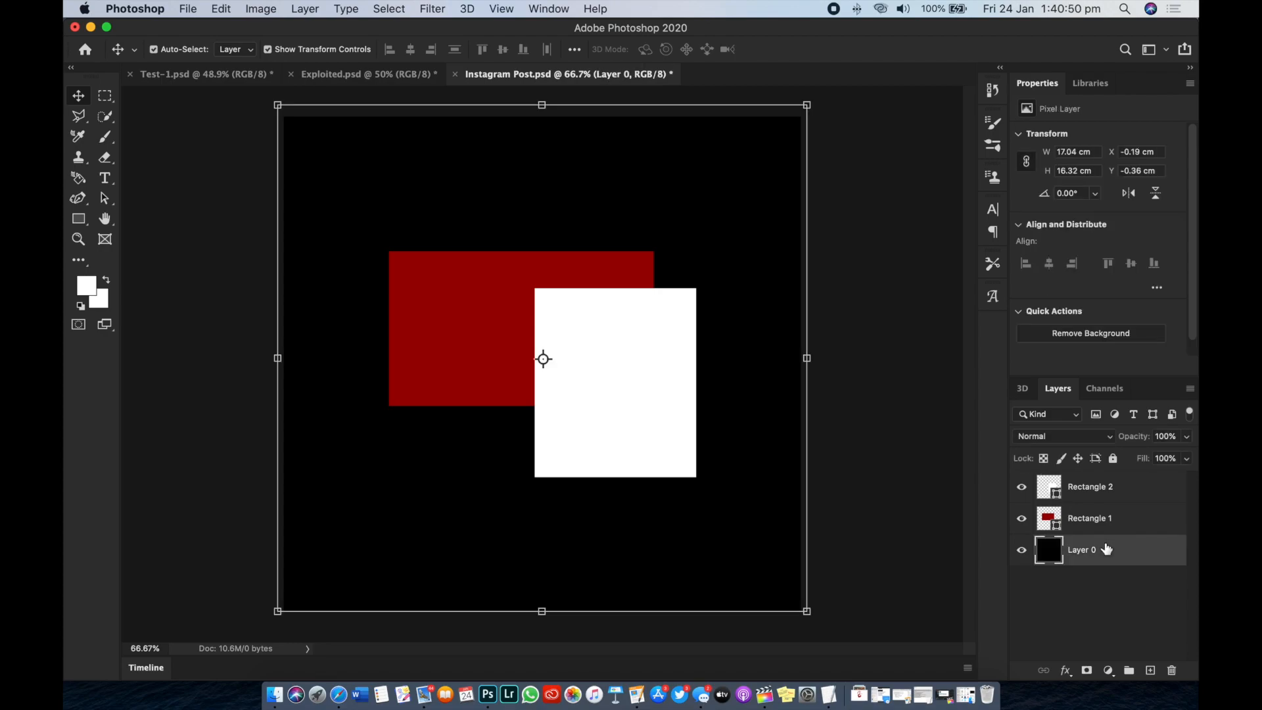
right_click(1085, 551)
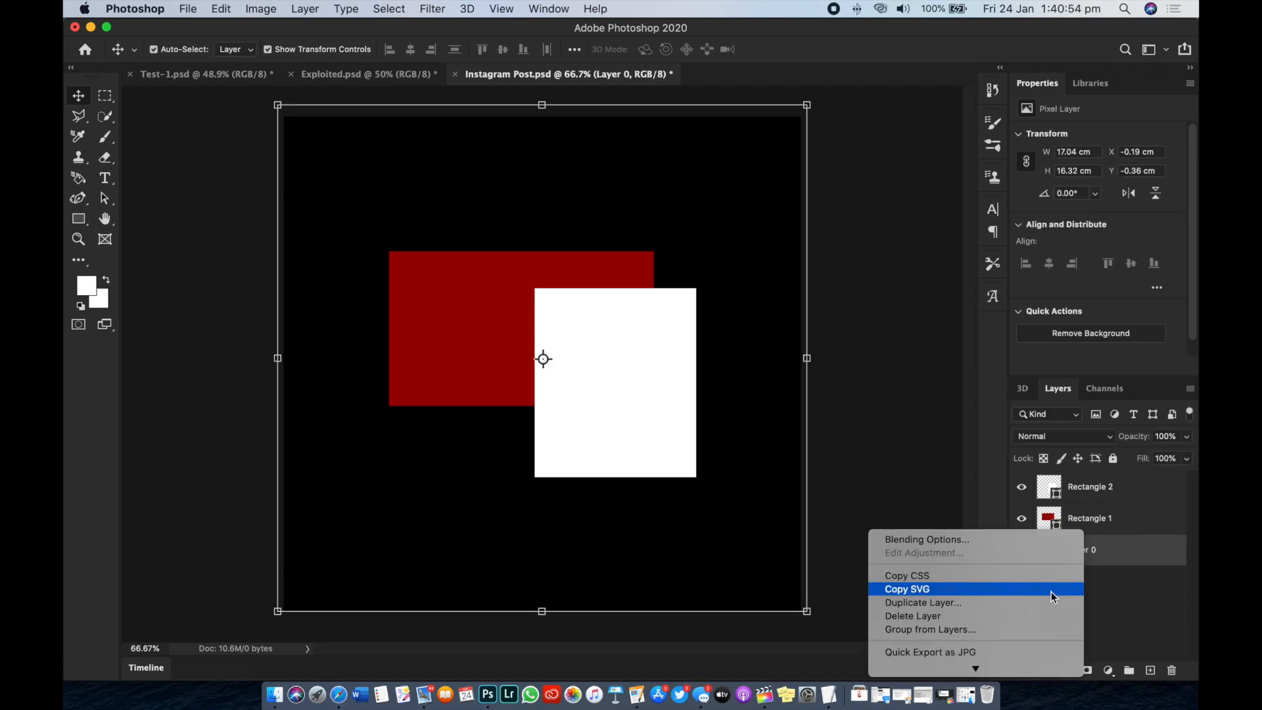
scroll(1051, 591, "down", 3)
scroll(1051, 591, "down", 5)
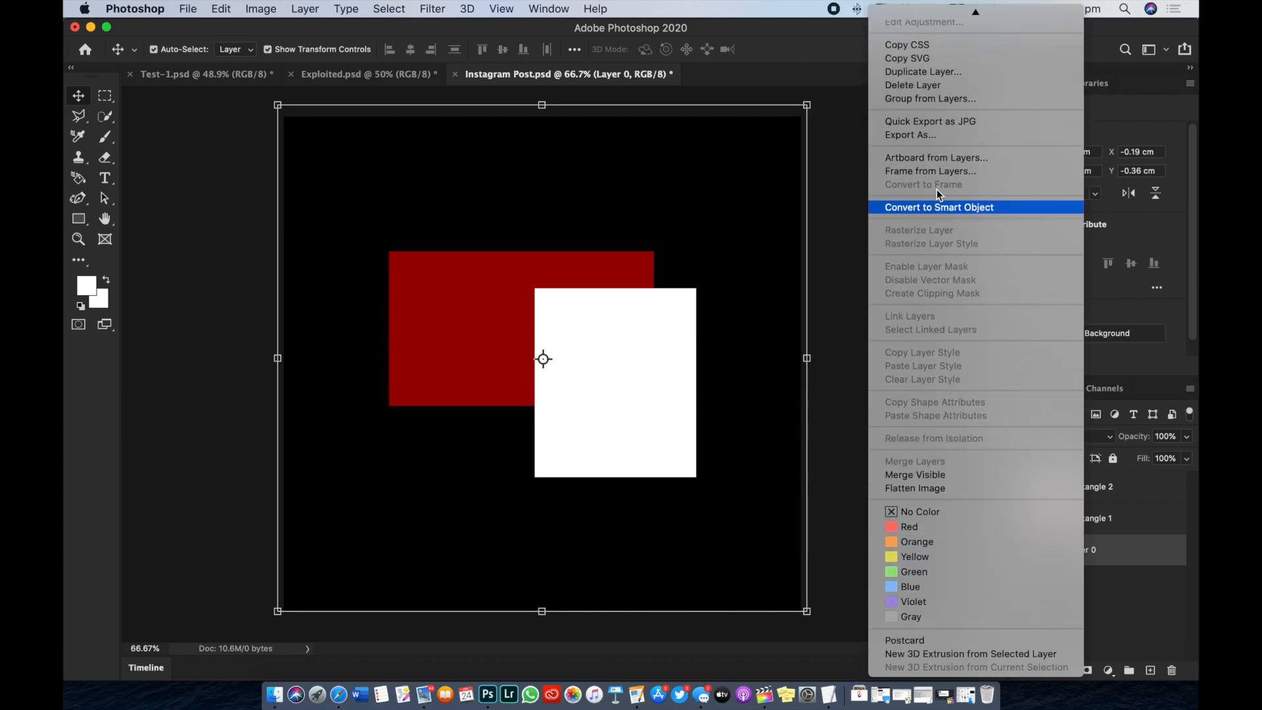
scroll(927, 167, "up", 1)
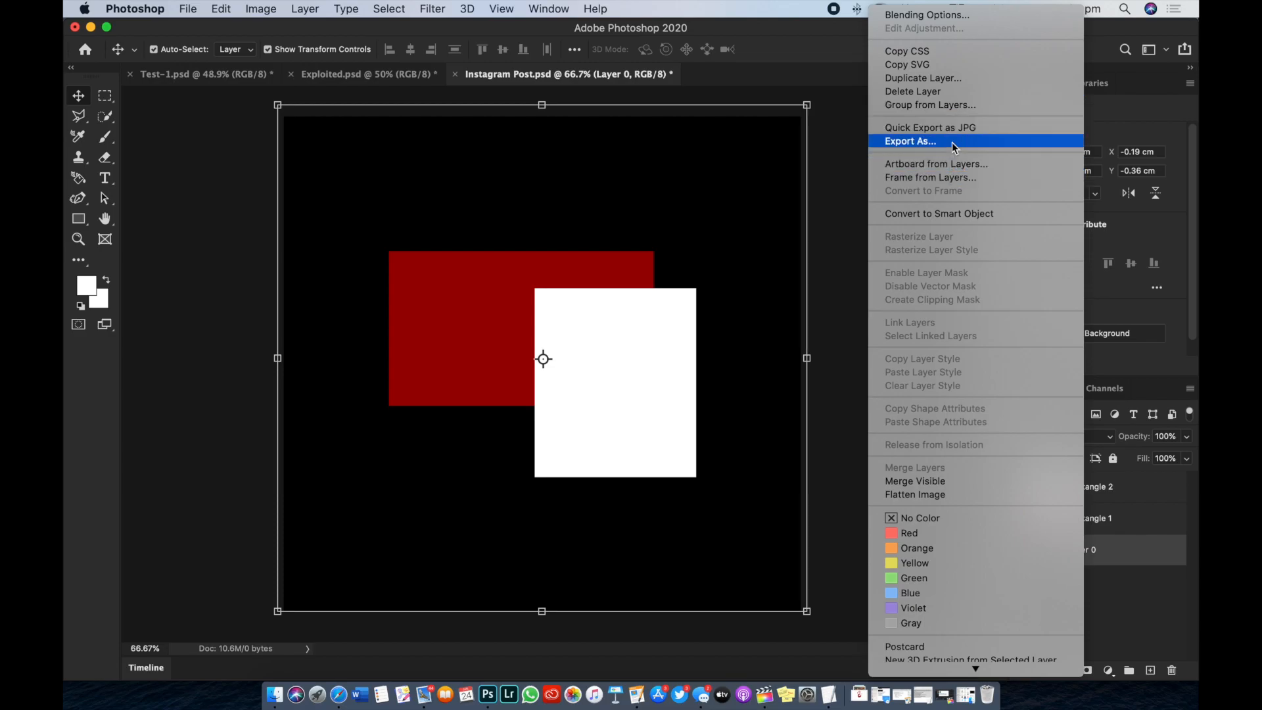
left_click(639, 271)
Select the red and white rectangles in turn, check the white rectangle's layer options, and clear the layer selection
left_click(628, 273)
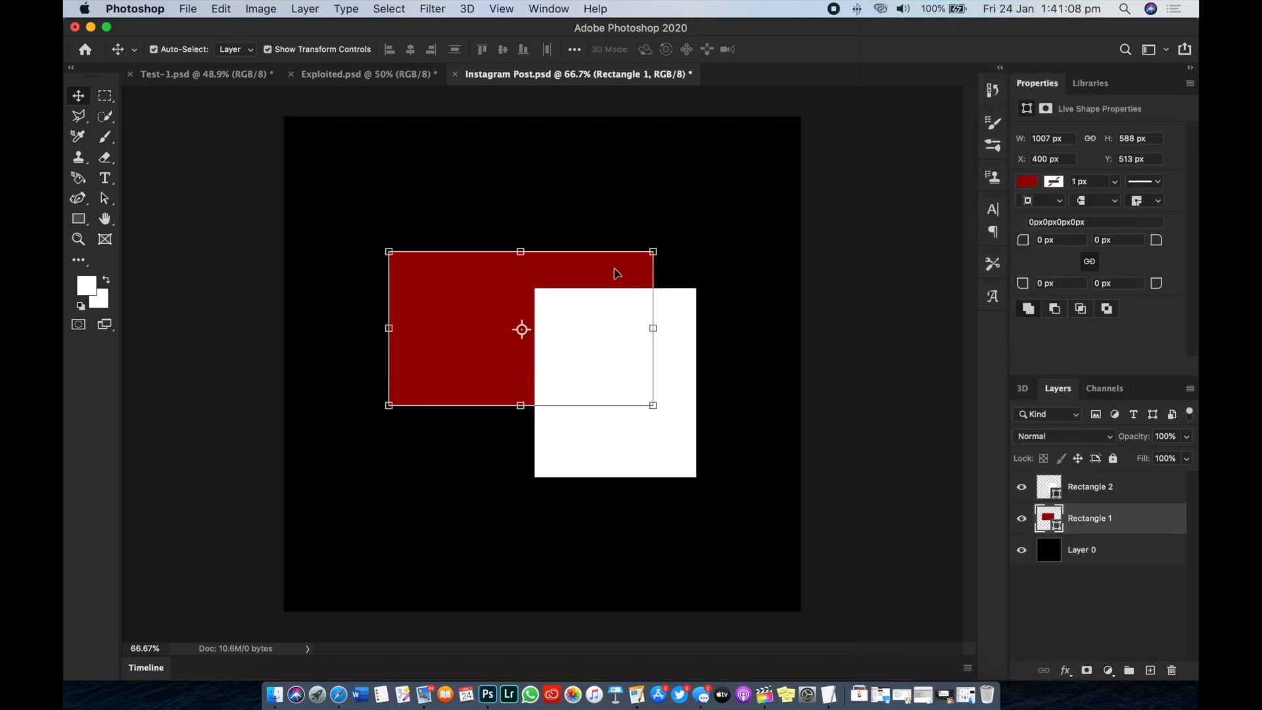
left_click(684, 322)
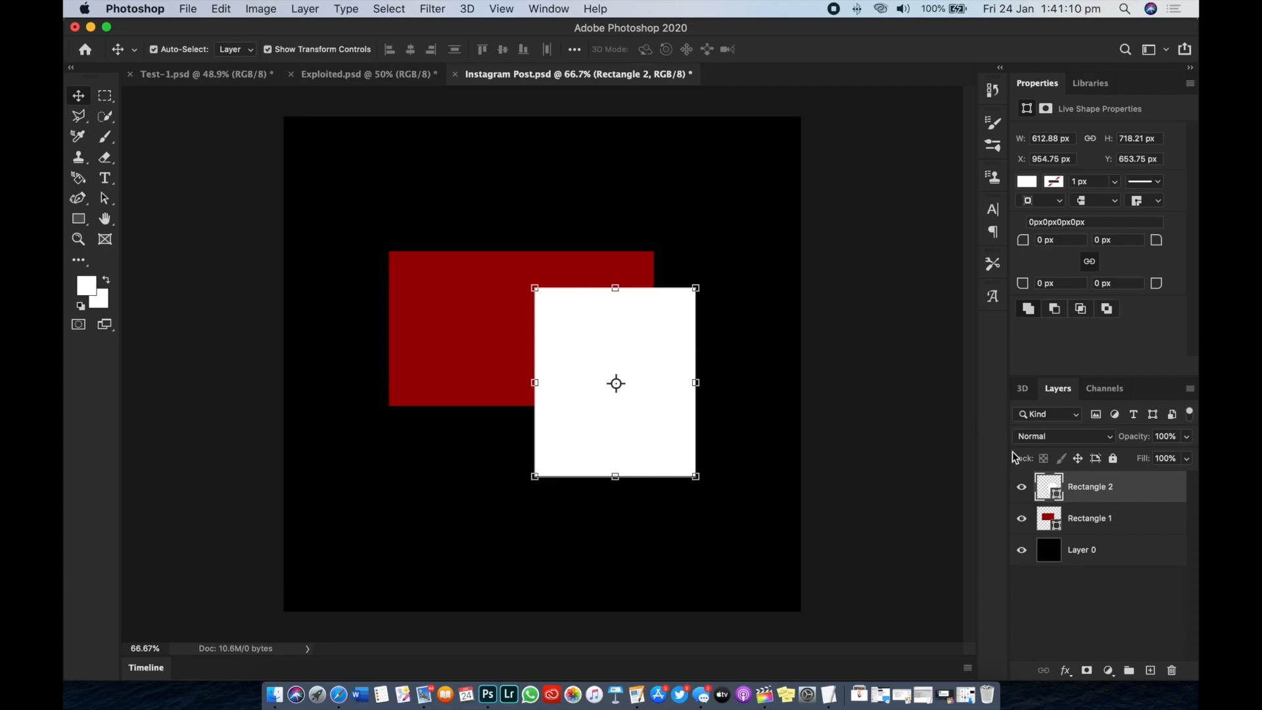
right_click(1084, 493)
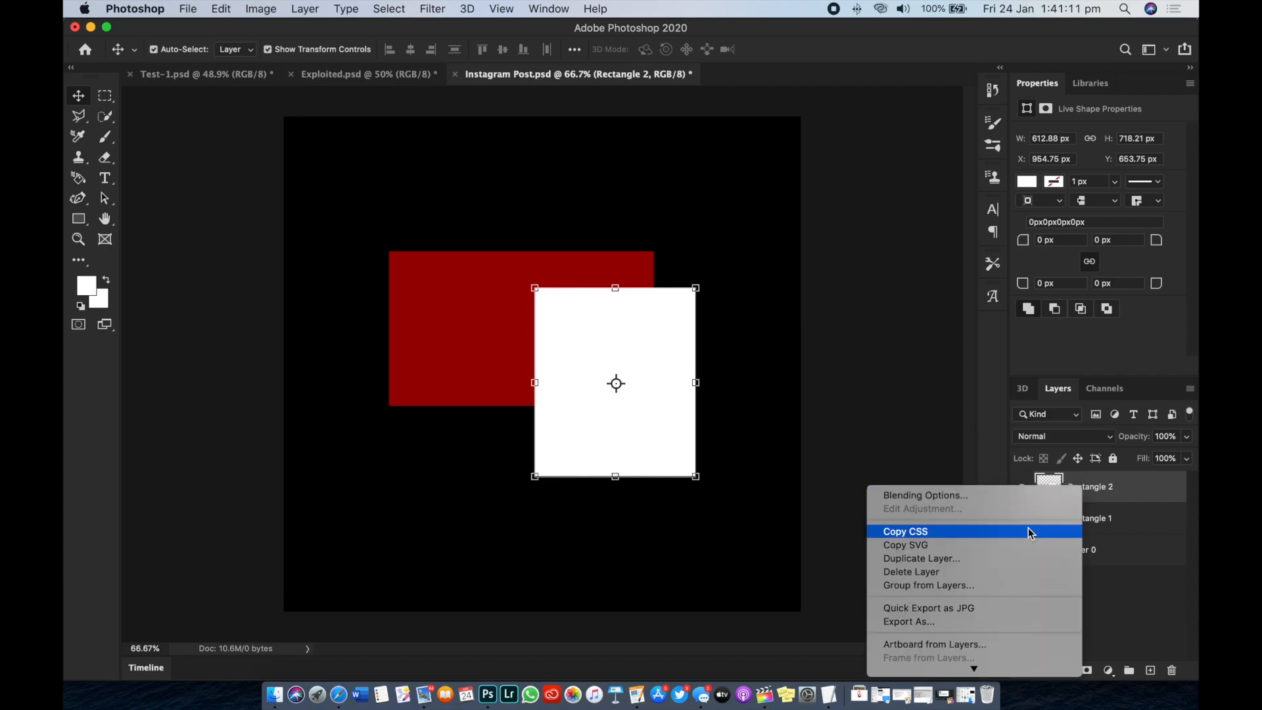
left_click(896, 390)
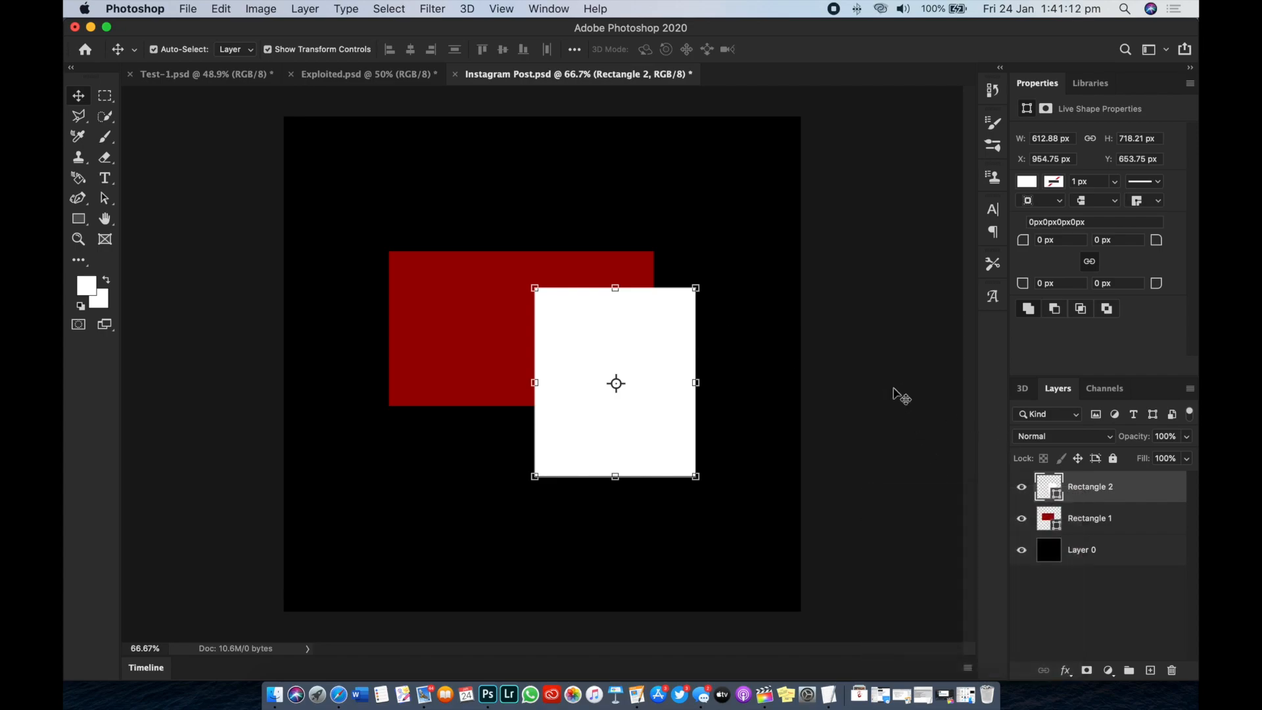
left_click(427, 326)
left_click(266, 287)
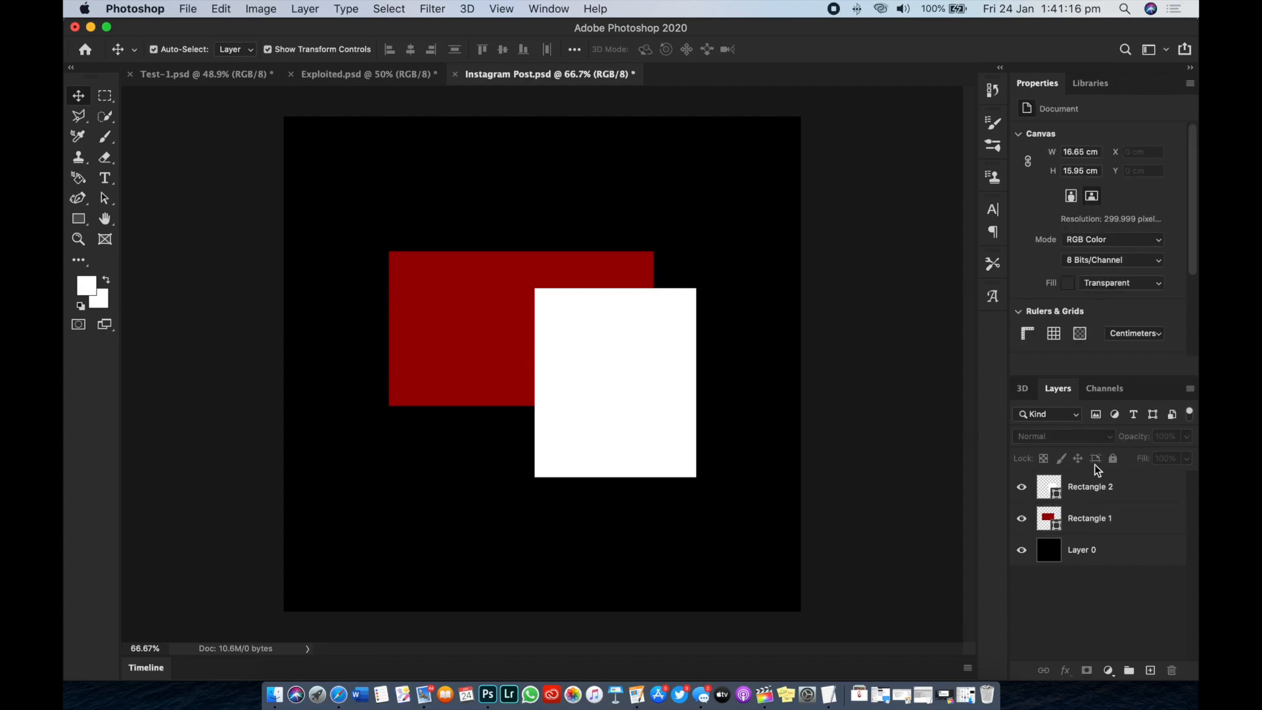
left_click(1056, 494)
left_click(1053, 526, "super")
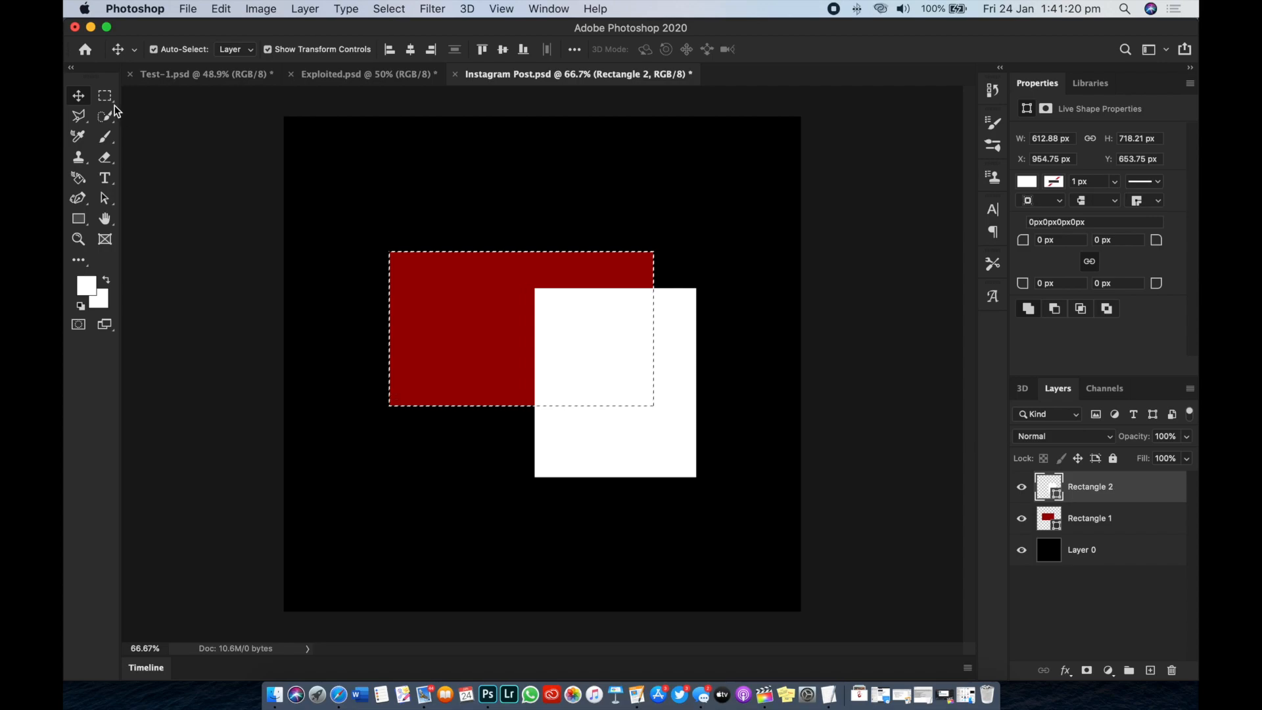
key("m")
key("super+d")
left_click(76, 97)
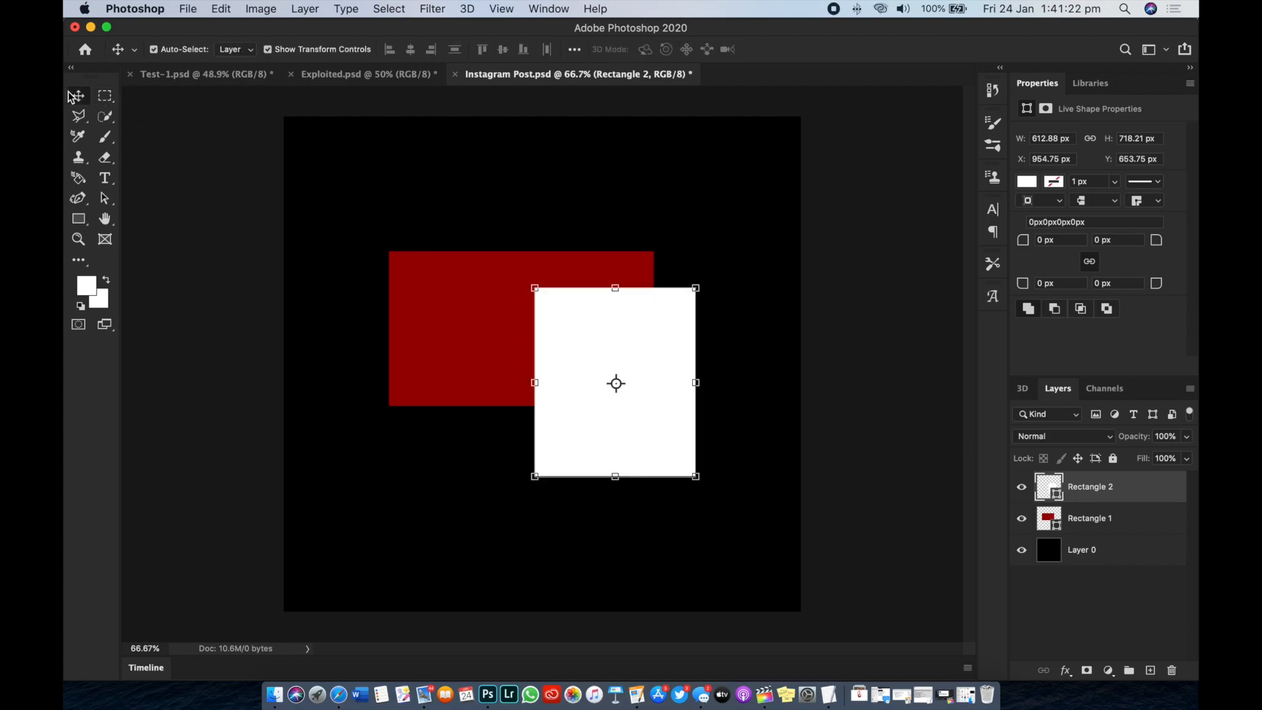
Select the Rectangle 1 and Rectangle 2 layers together, combine them with Merge Shapes, and undo the merge
left_click(1099, 523, "shift")
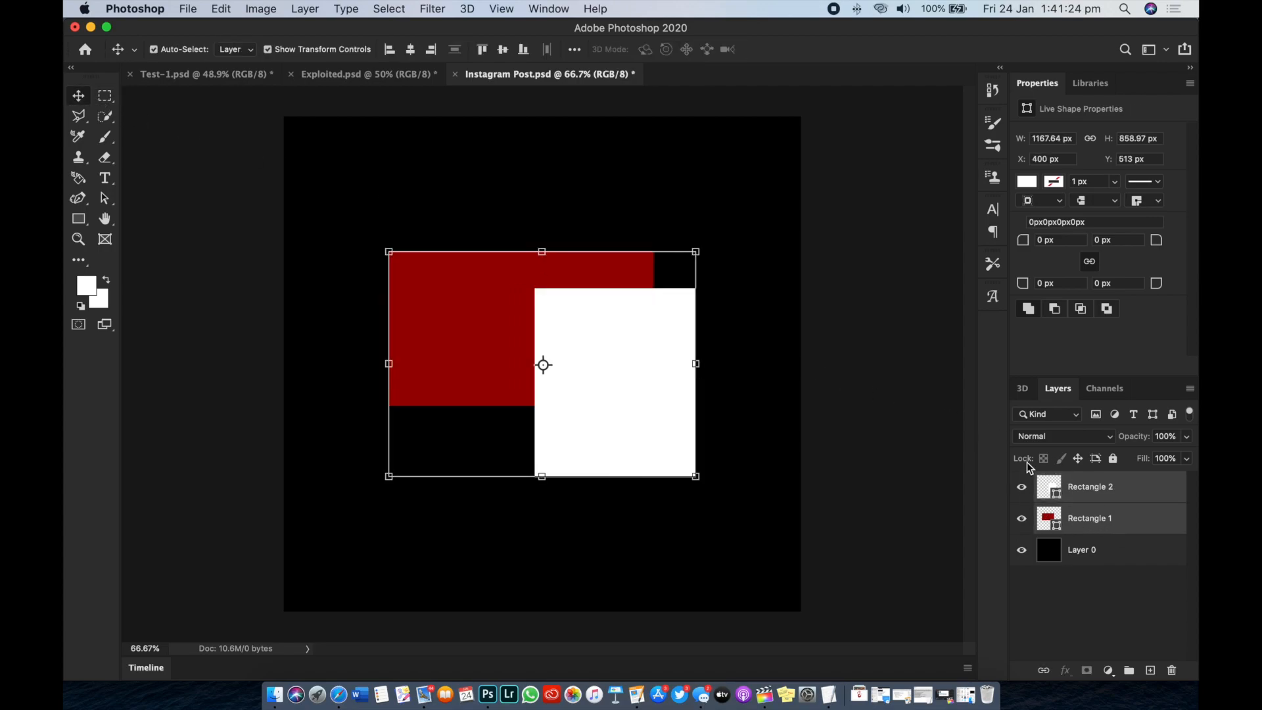
right_click(1091, 498)
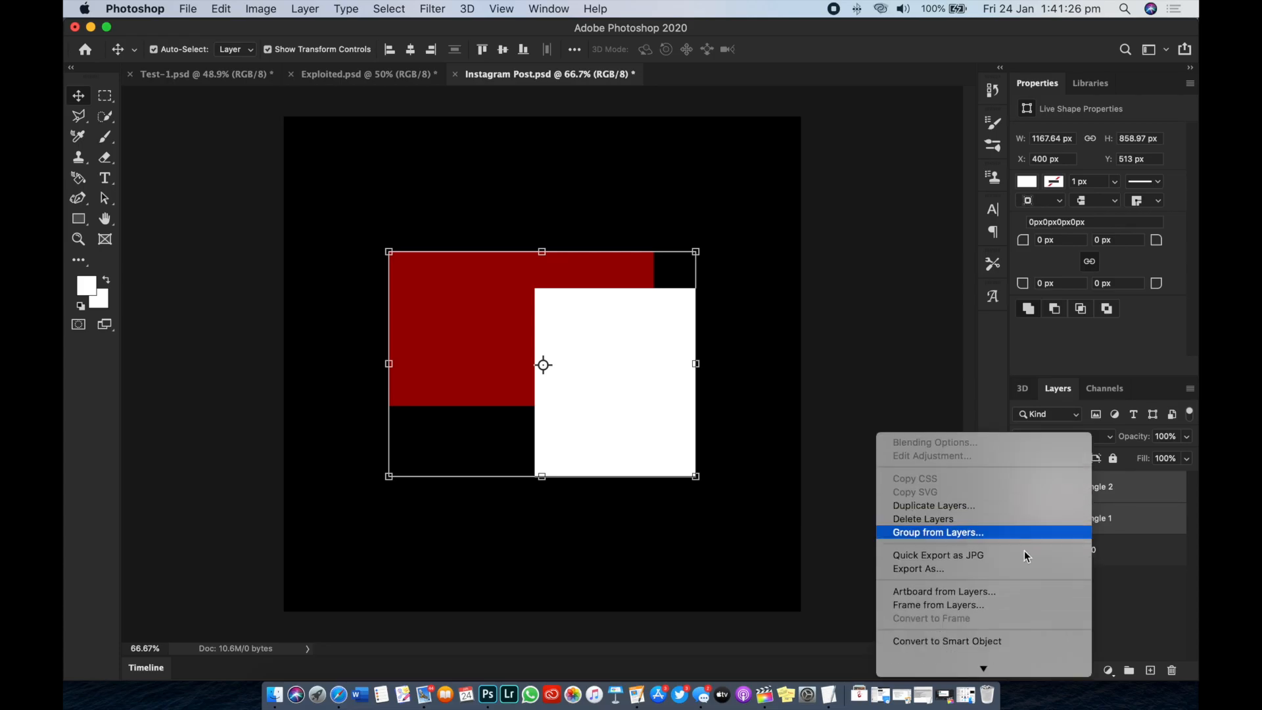
scroll(1032, 541, "down", 5)
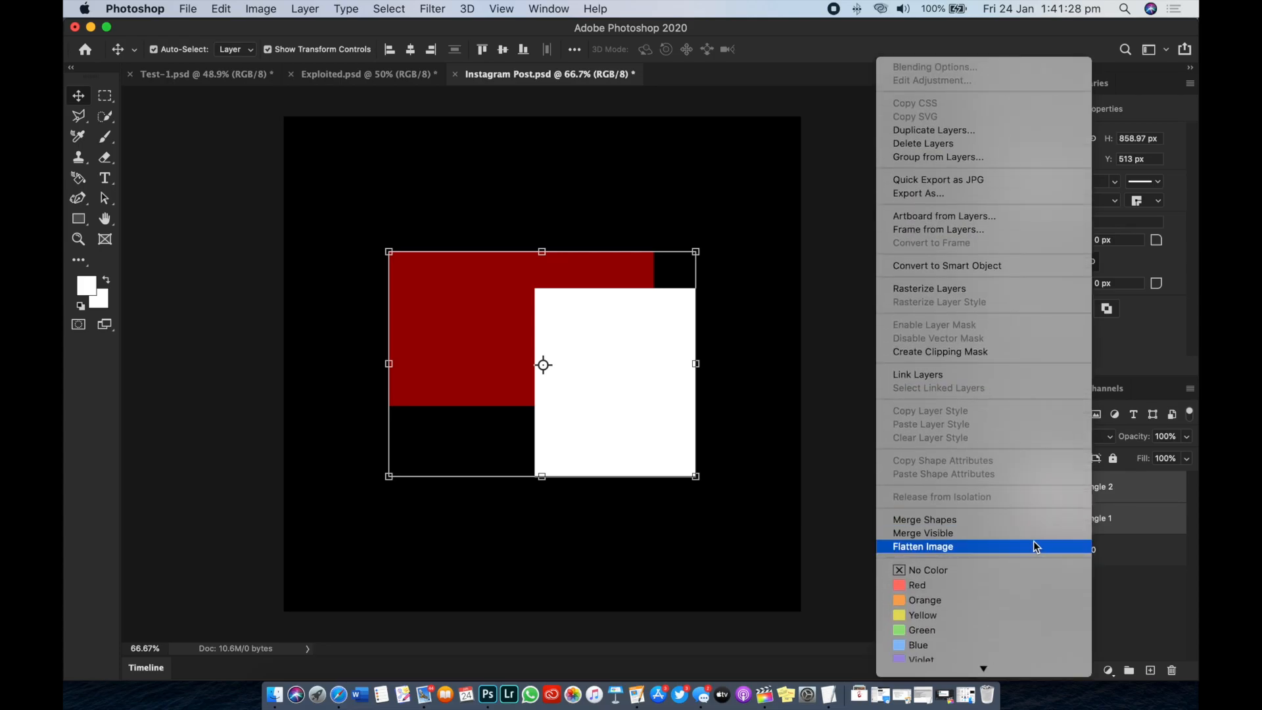
scroll(981, 476, "down", 2)
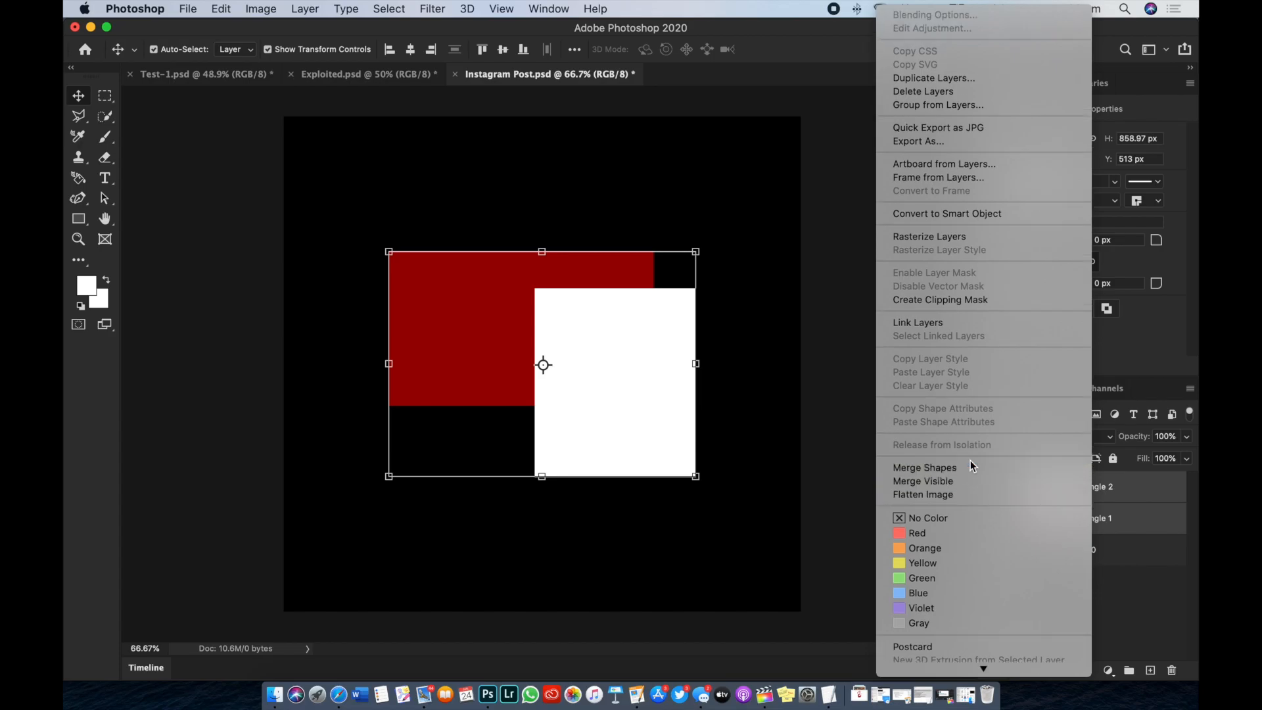
left_click(970, 460)
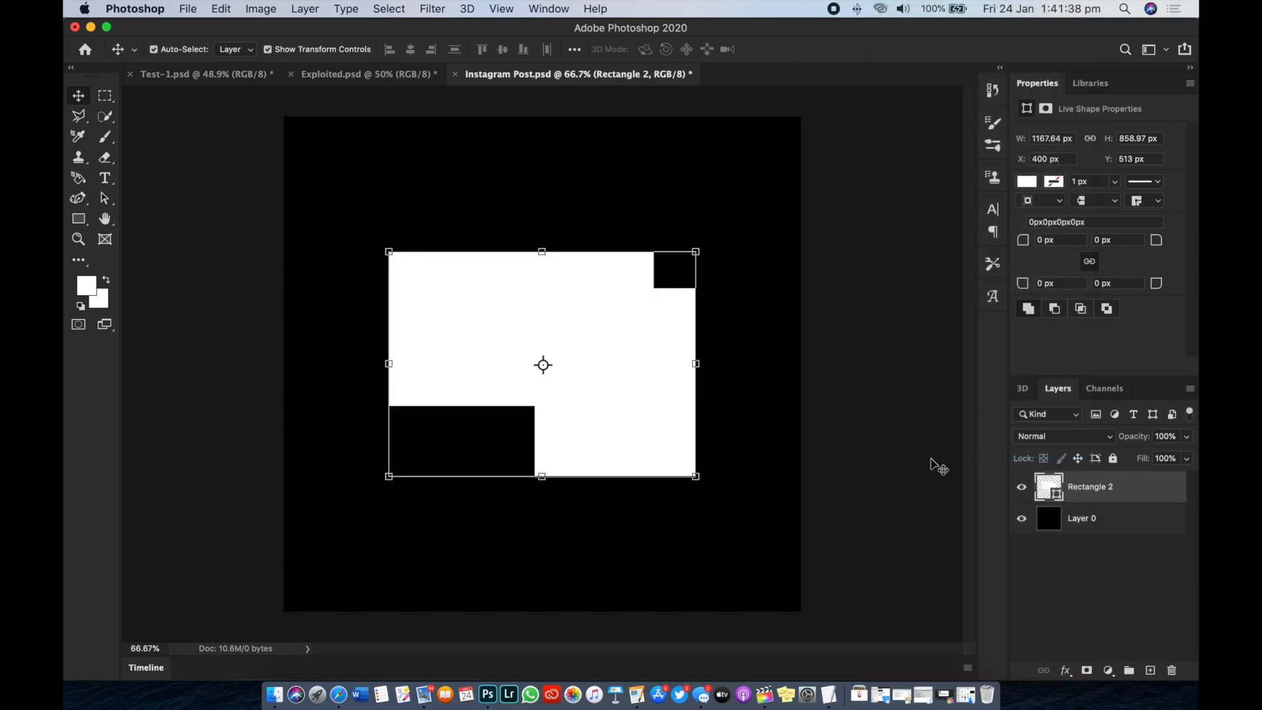
key("super+z")
Flatten the image into a single layer, and undo the flattening
right_click(1091, 521)
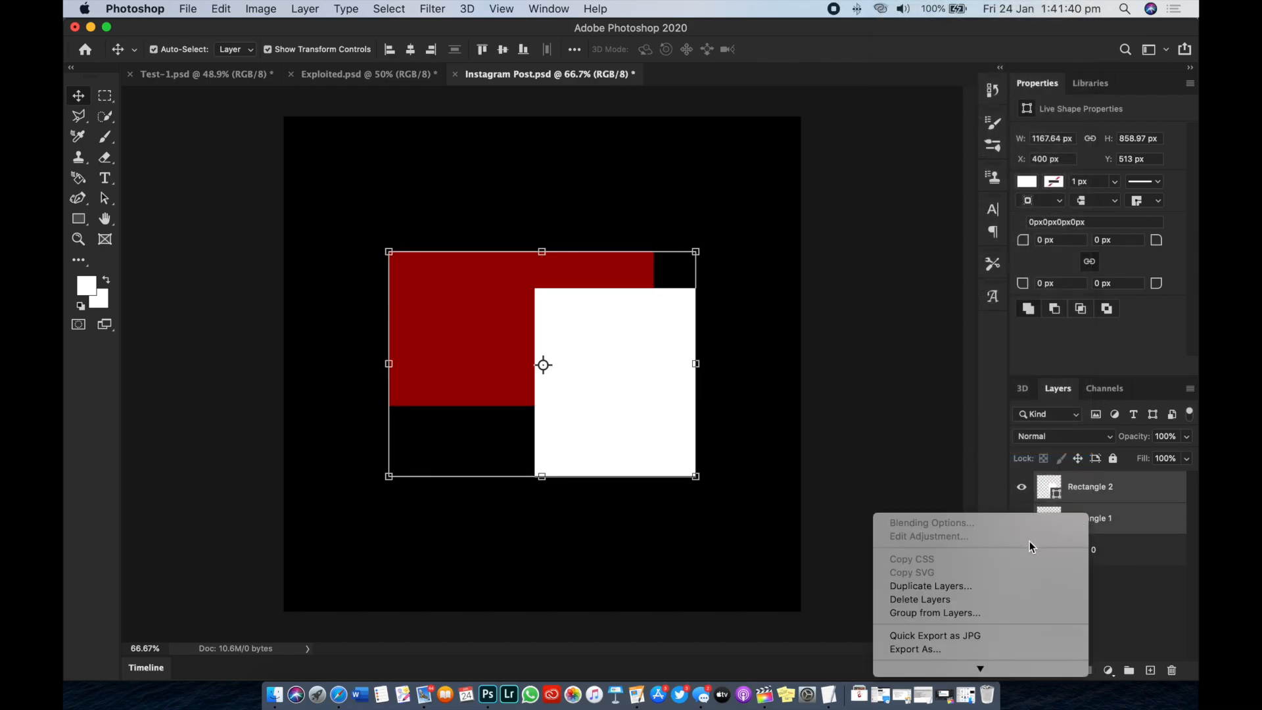
scroll(1024, 543, "down", 5)
scroll(1026, 545, "down", 5)
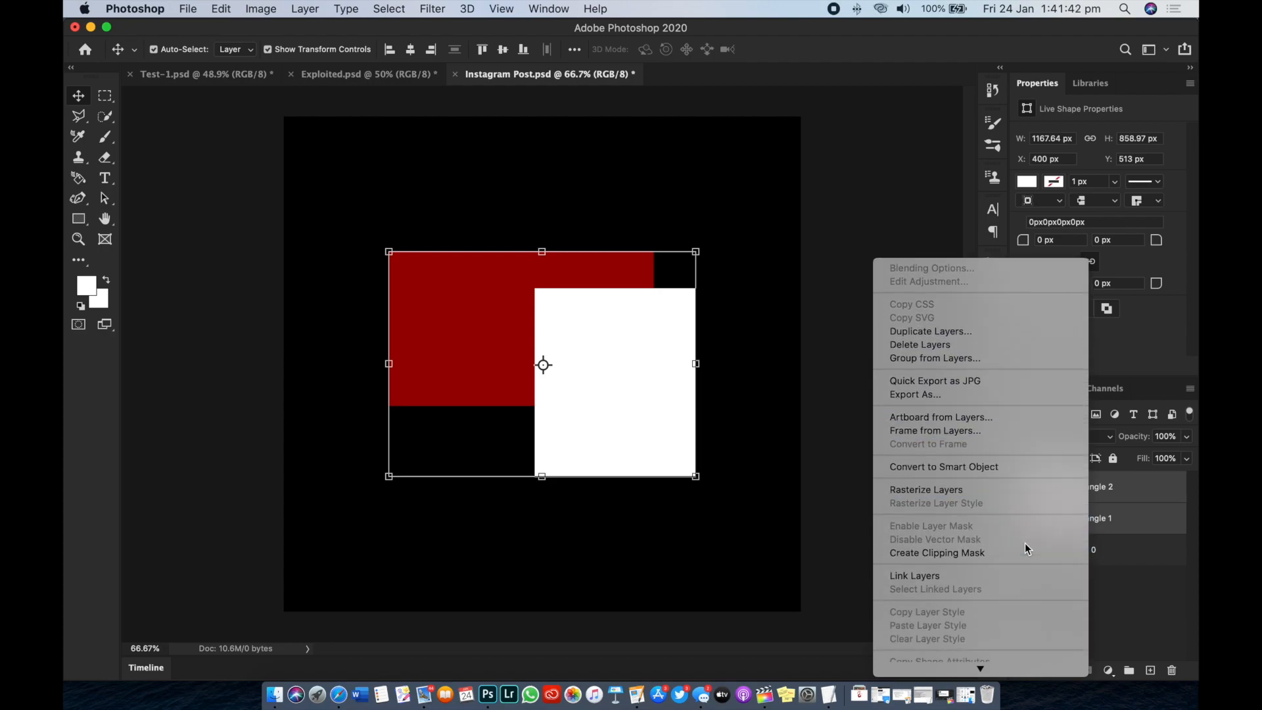
scroll(1024, 543, "down", 4)
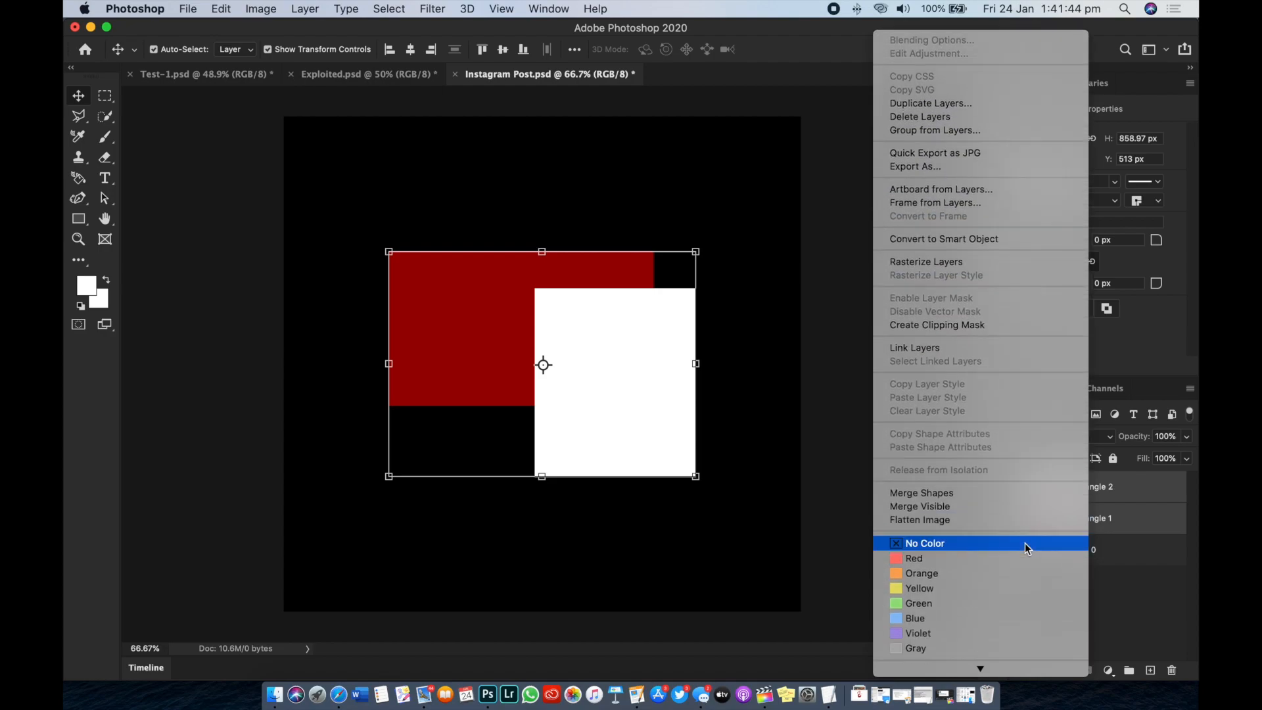
left_click(989, 486)
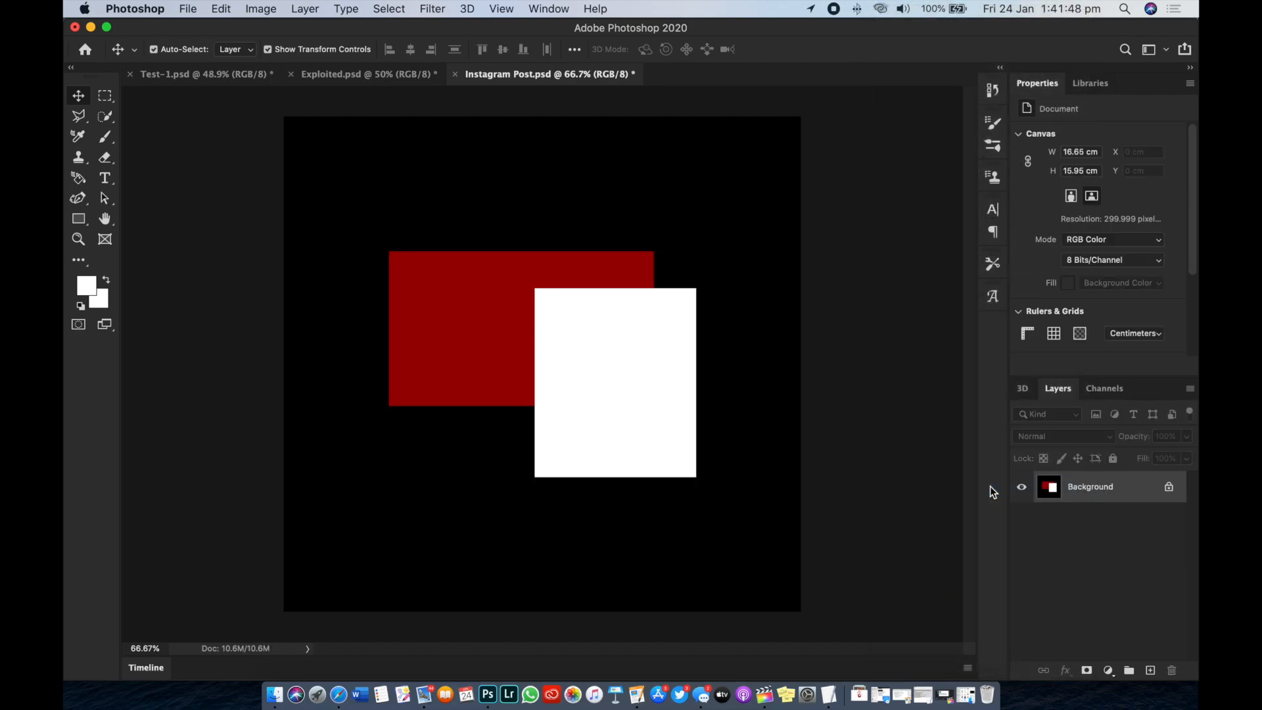
key("super+z")
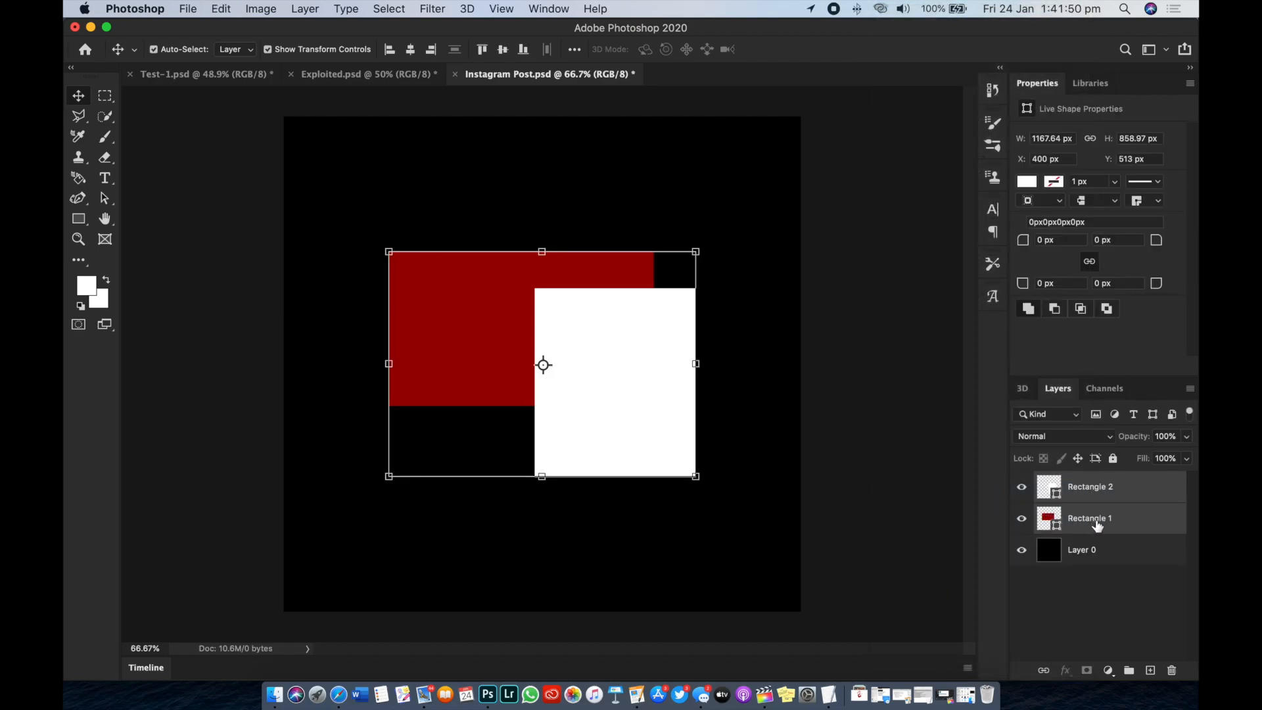
Combine all shown layers with Merge Visible, and undo the merge
right_click(1096, 524)
scroll(1047, 554, "down", 3)
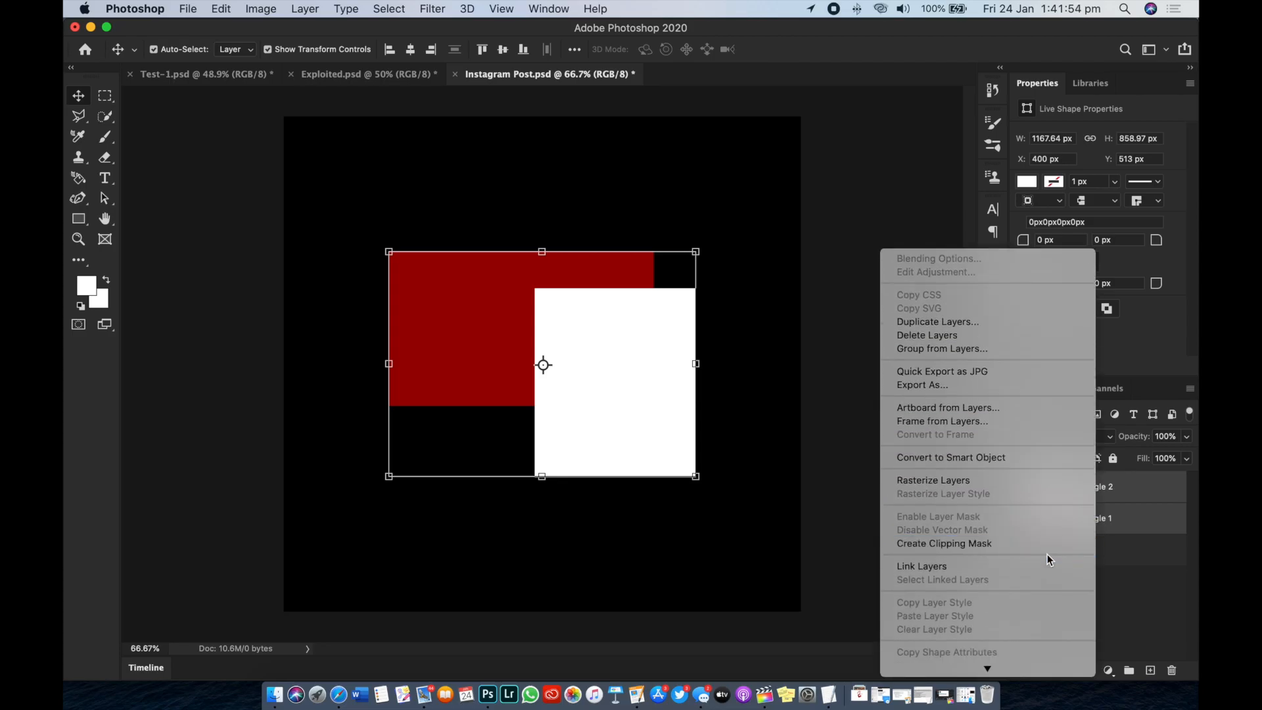
scroll(1047, 554, "down", 5)
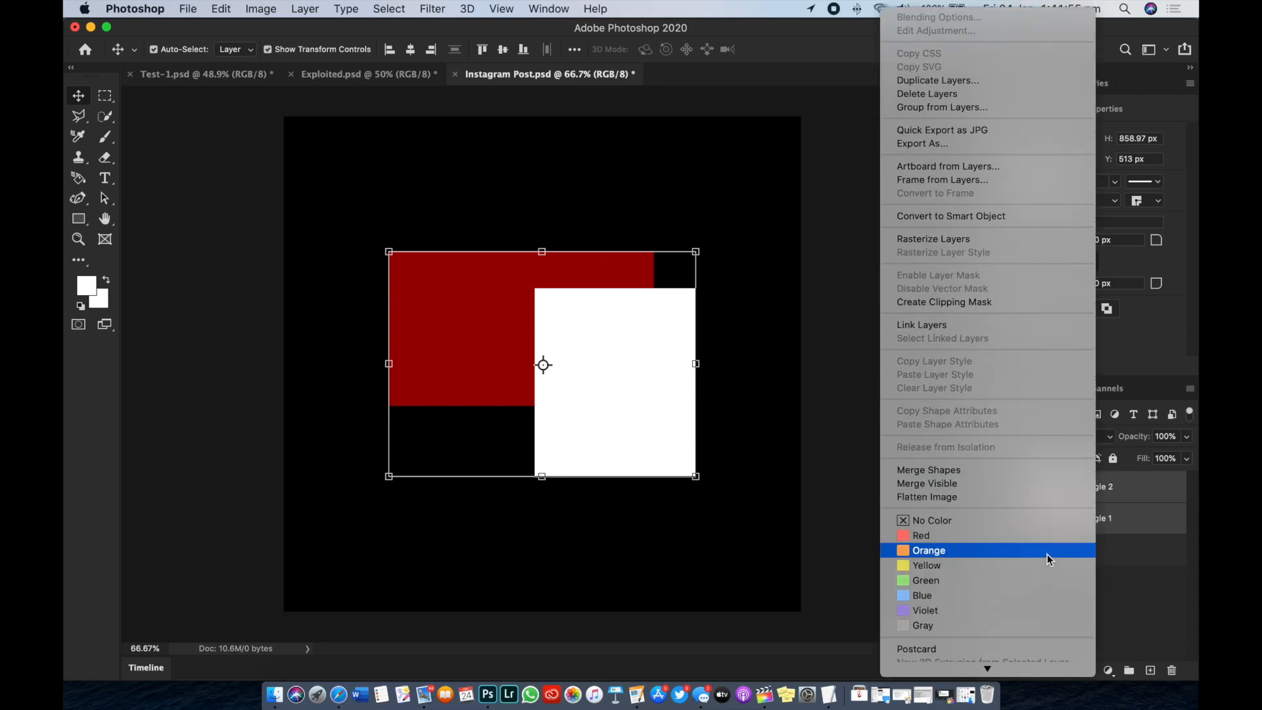
left_click(1024, 476)
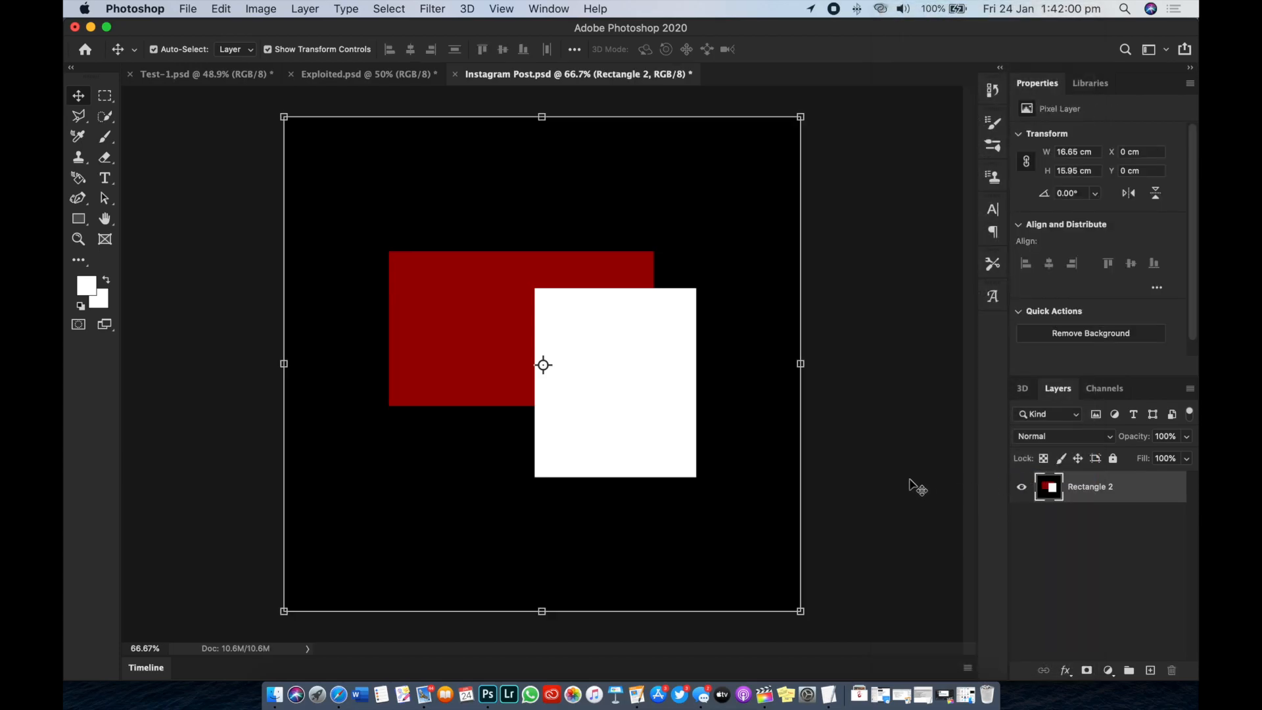
key("super+z")
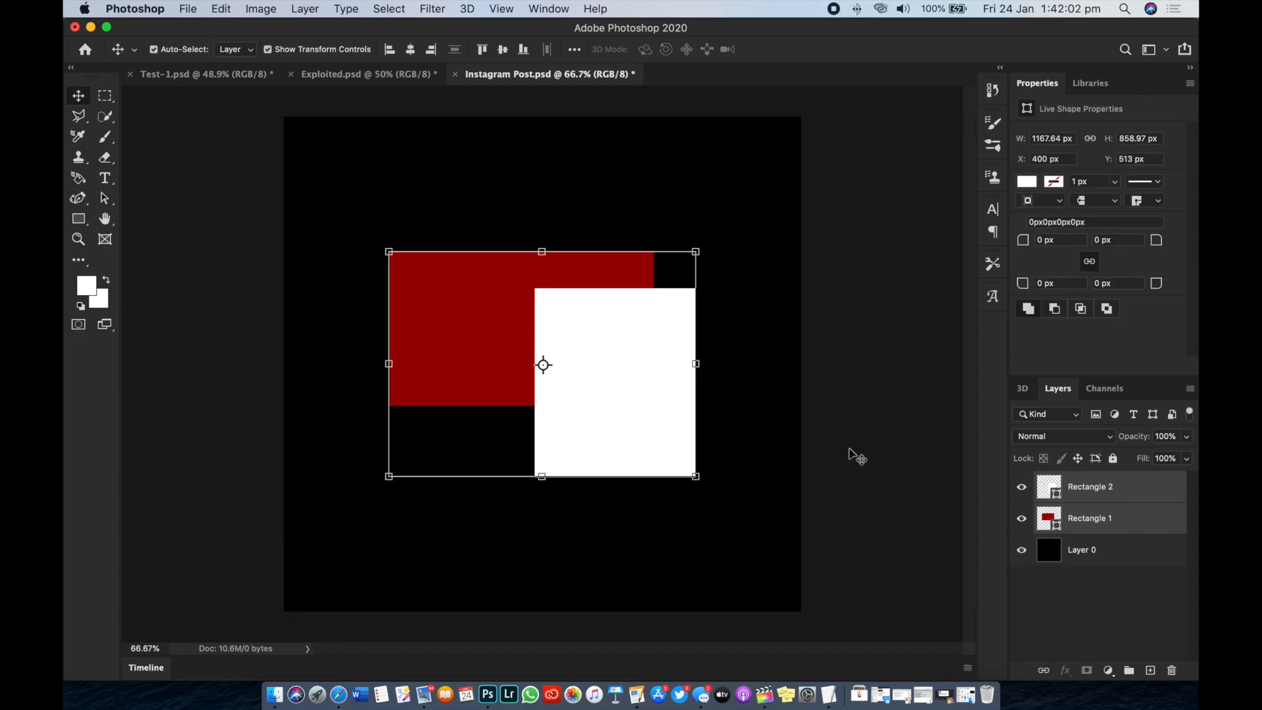
Review the layer options for both selected rectangle layers, including Rasterize Layers, and clear the layer selection
left_click(852, 455)
left_click_drag(1086, 498, 1086, 514)
left_click(1086, 514, "shift")
right_click(1085, 515)
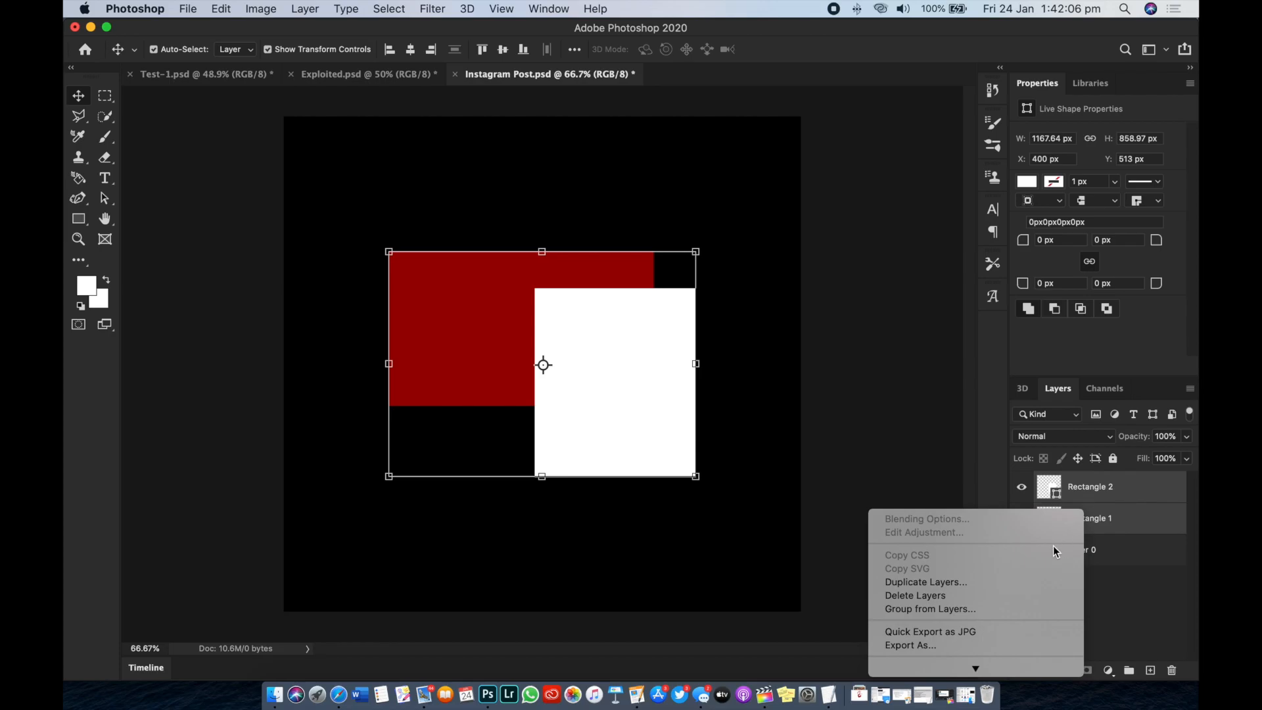
scroll(1053, 545, "down", 5)
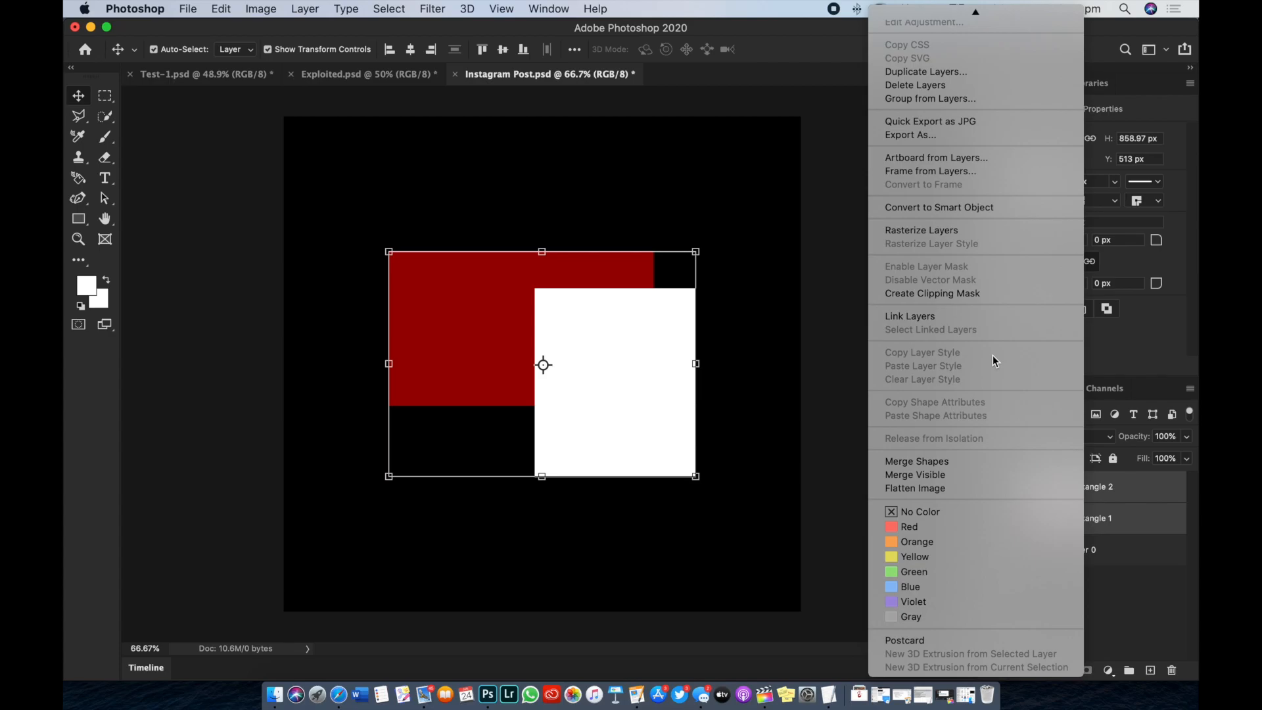
scroll(992, 360, "up", 1)
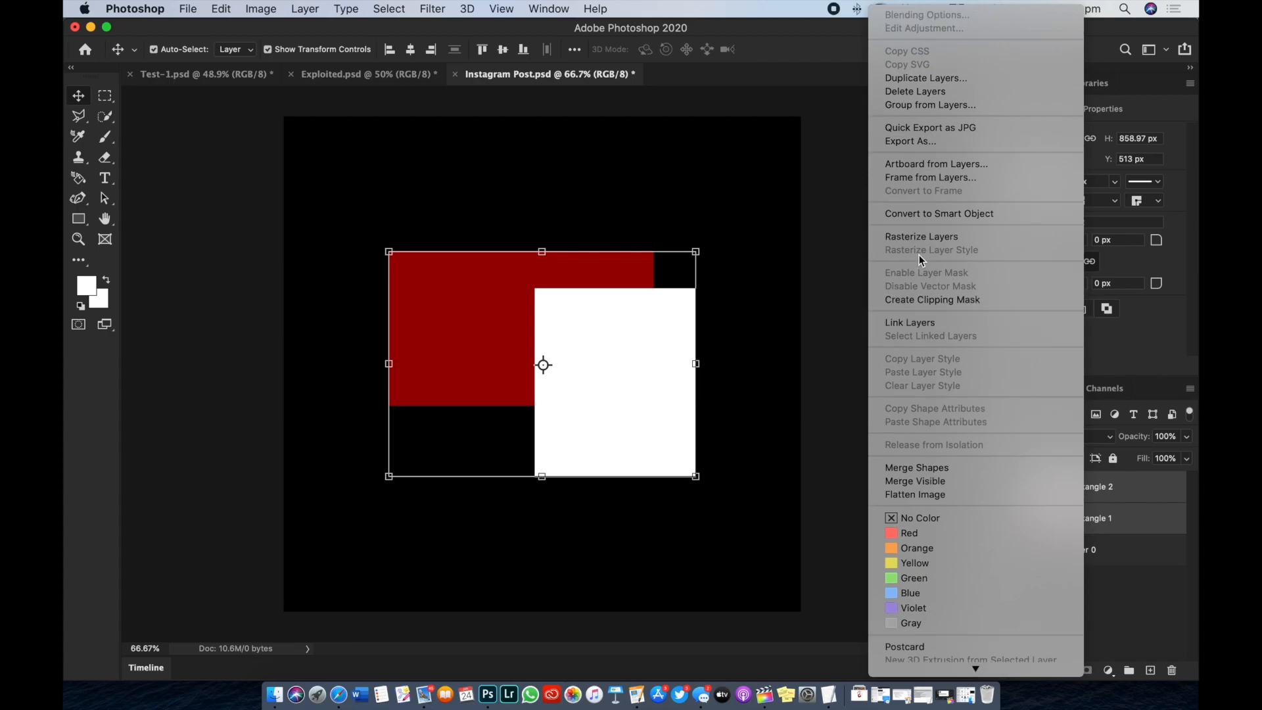
left_click(926, 238)
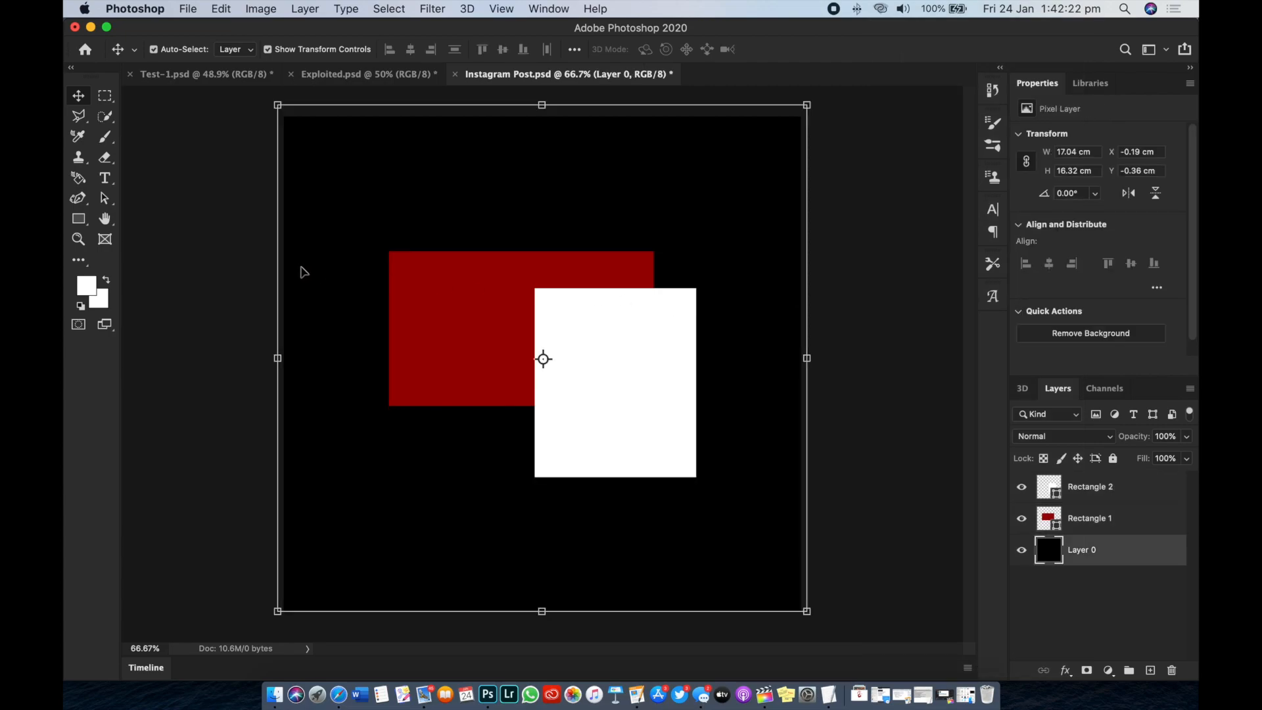
left_click(236, 256)
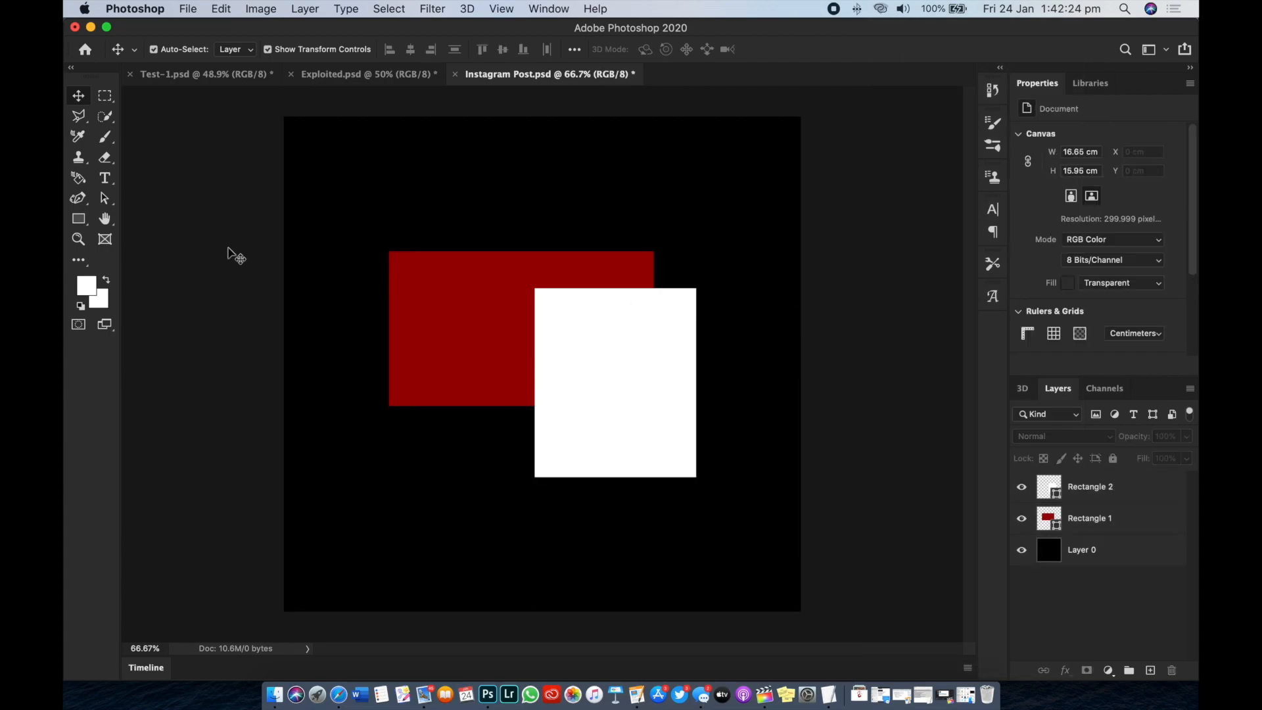
Add a white Bebas Neue text layer with the placeholder Lorem Ipsum above the red rectangle
left_click(105, 178)
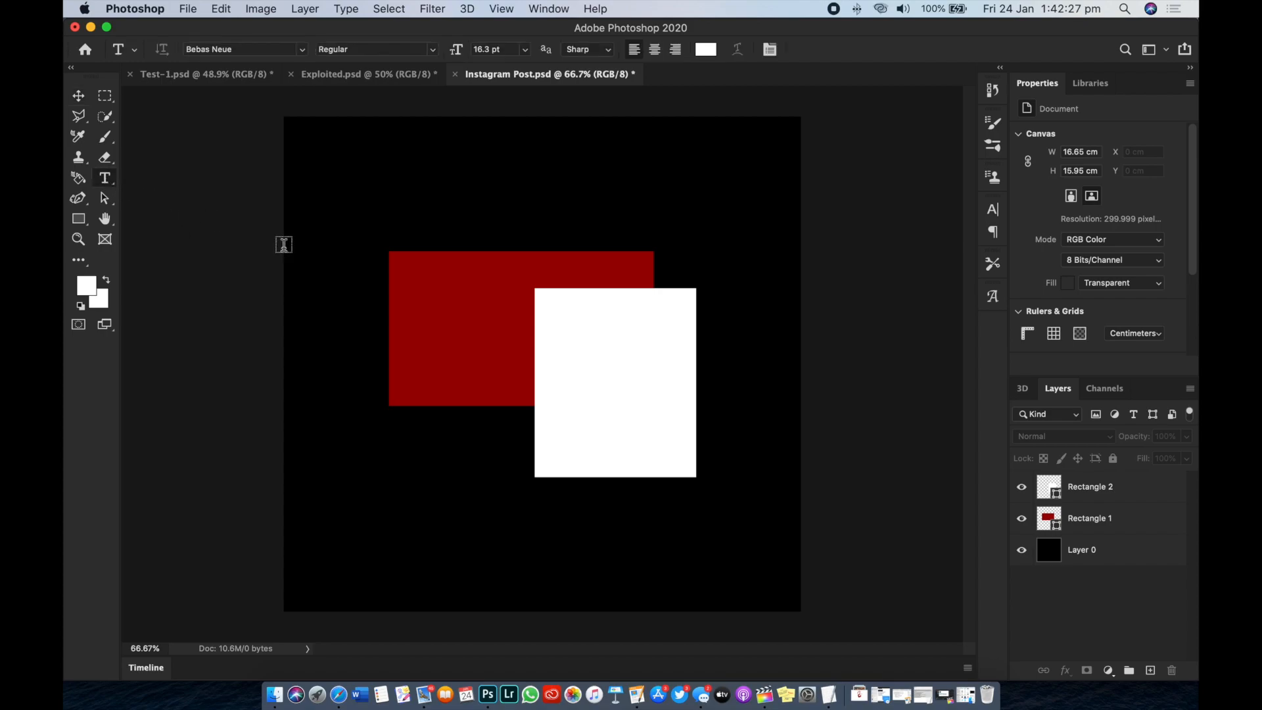
left_click(399, 214)
left_click(87, 97)
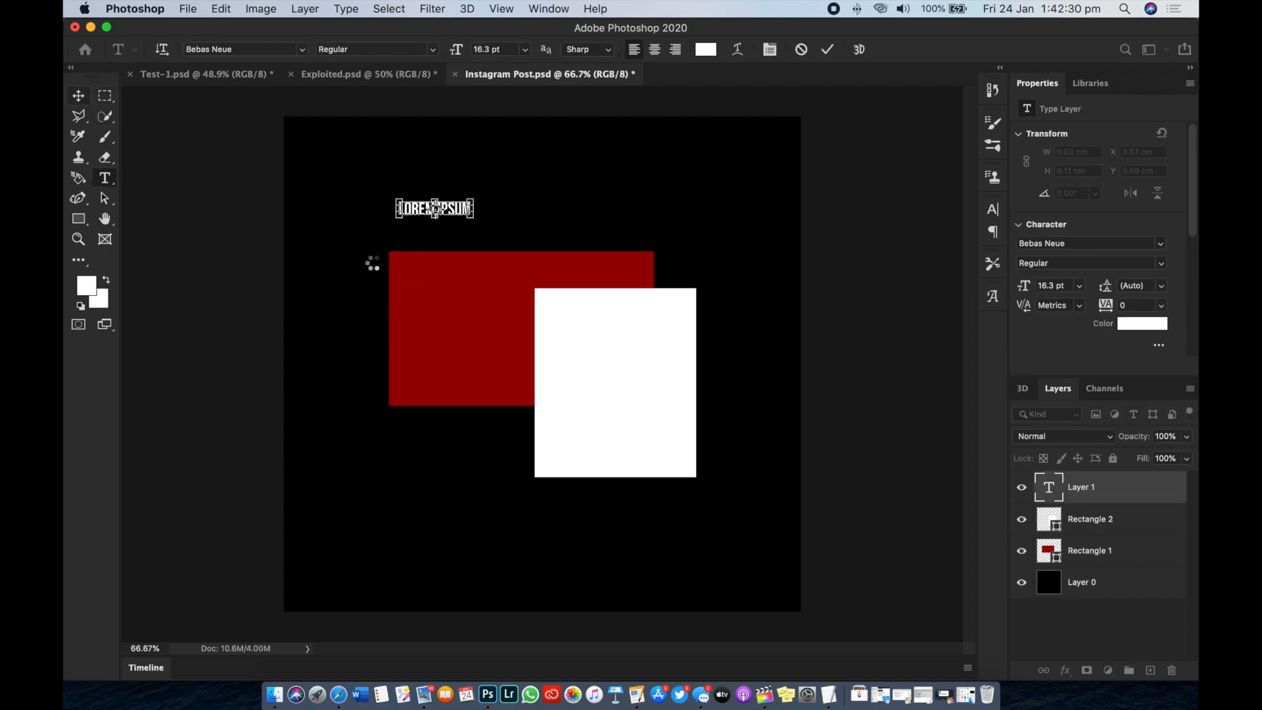
Hide both rectangle layers and scale the Lorem Ipsum text up to about 58 pt
left_click(1022, 520)
left_click(1021, 551)
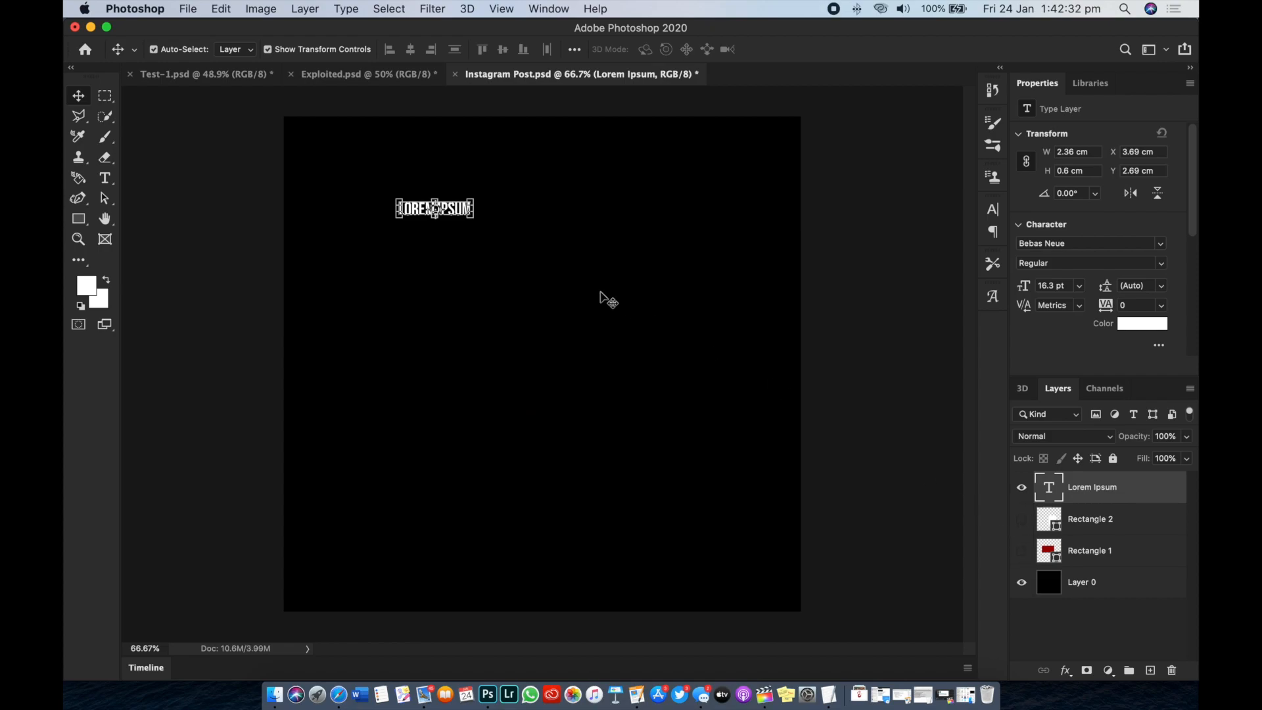
key("ctrl+t")
left_click_drag(474, 219, 621, 383)
key("Return")
Replace the placeholder text with "Hello" and finish editing the text layer
left_click(447, 387)
double_click(443, 372)
left_click(441, 369)
key("super+a")
type("HELLO")
key("Escape")
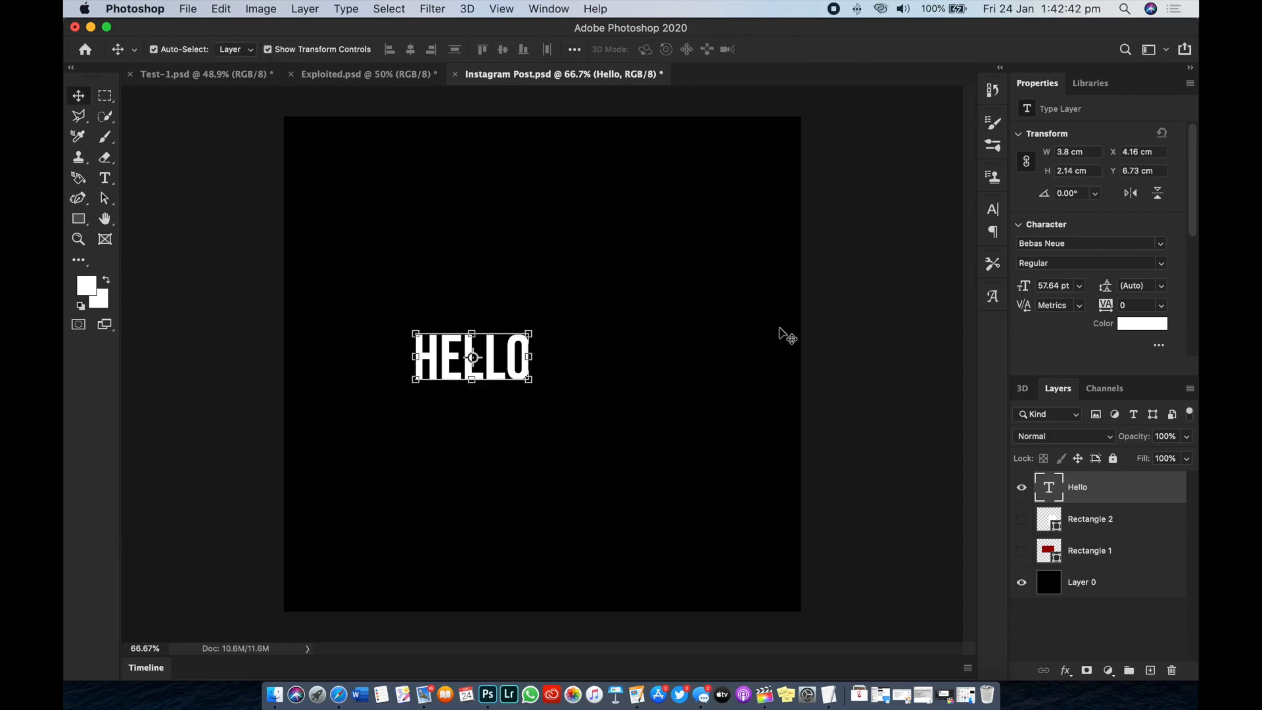
Rasterize the Hello type layer
right_click(1107, 484)
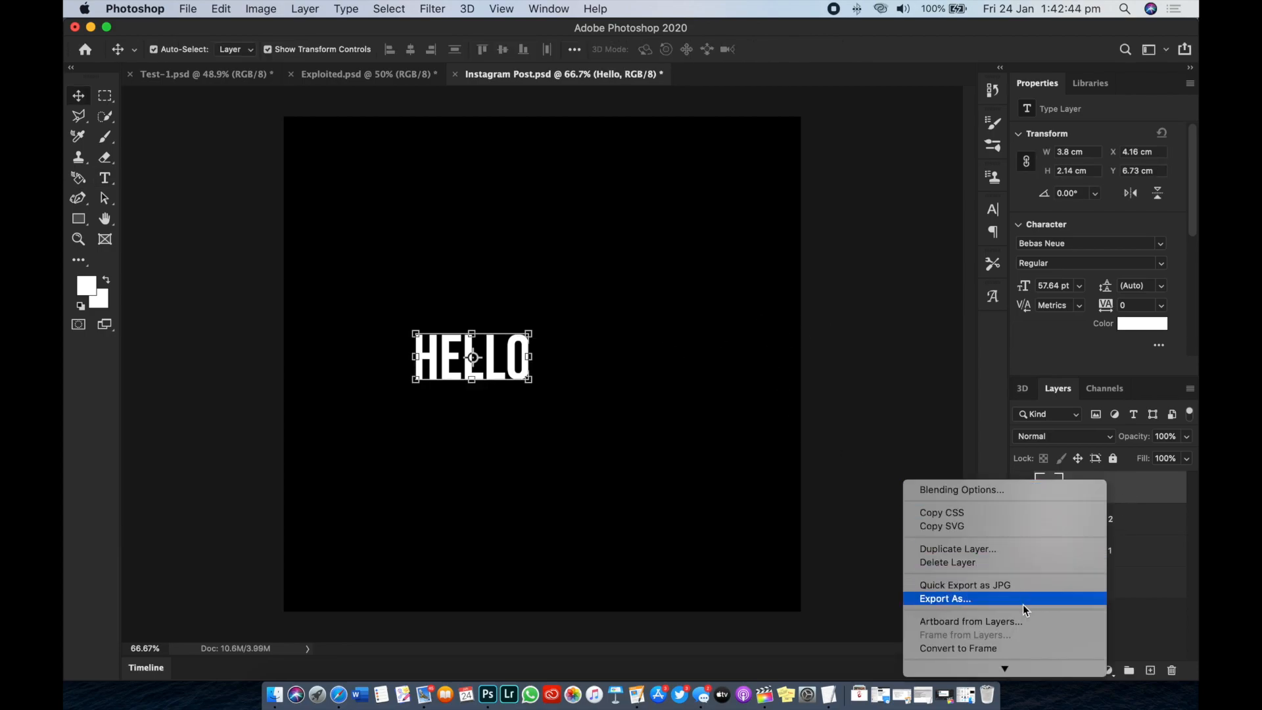
scroll(1025, 604, "down", 8)
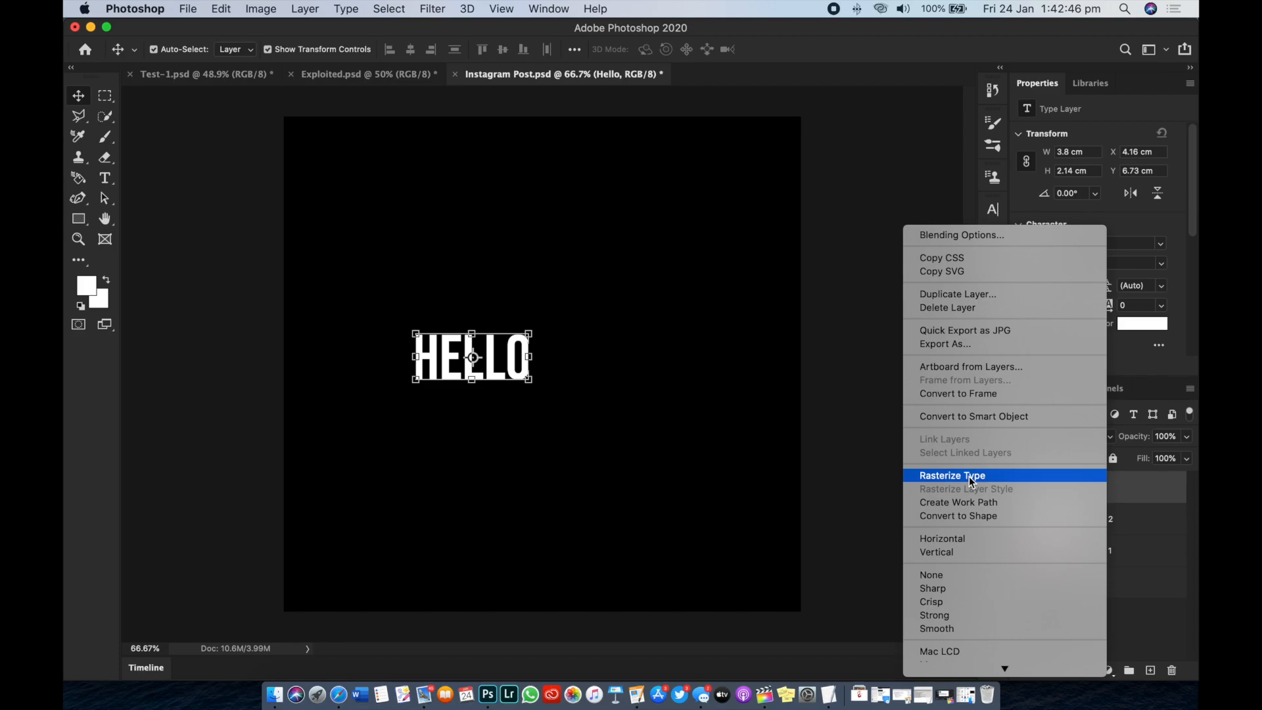
left_click(969, 476)
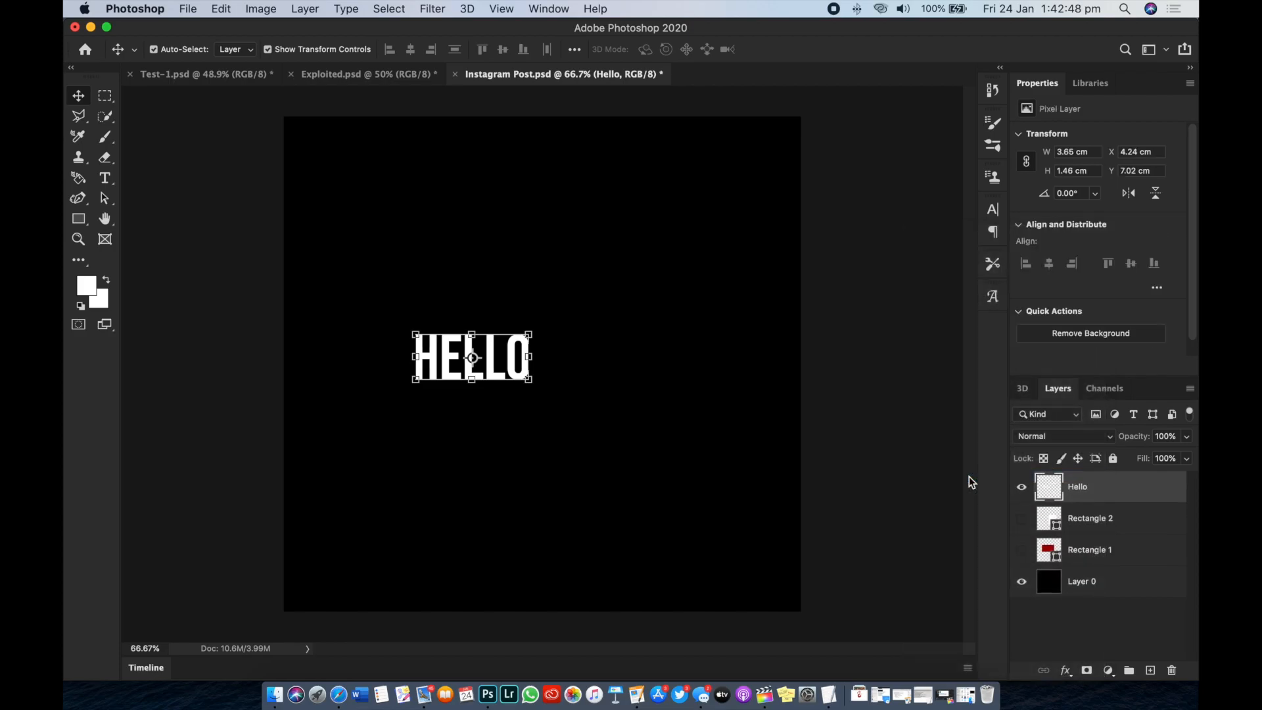
Open the Layer Style blending options of the rasterized Hello layer and close them without changing any setting
left_click(792, 456)
left_click(494, 359)
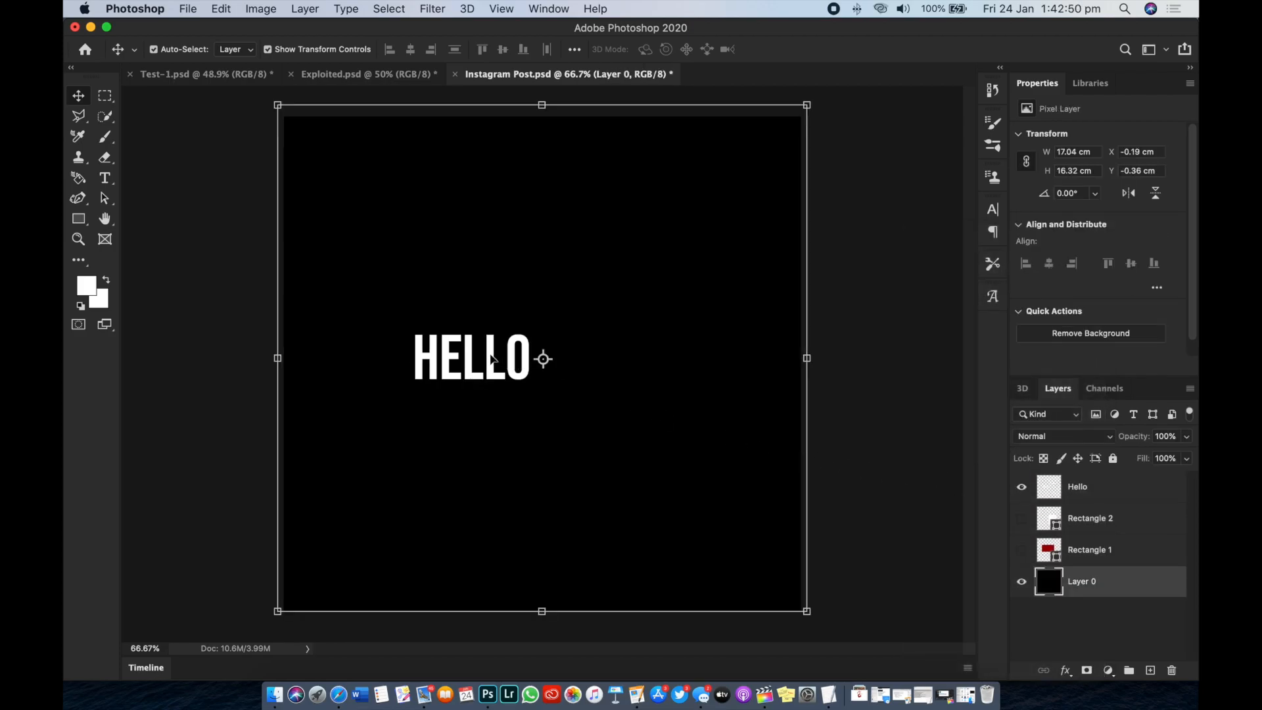
left_click(473, 358)
double_click(1058, 493)
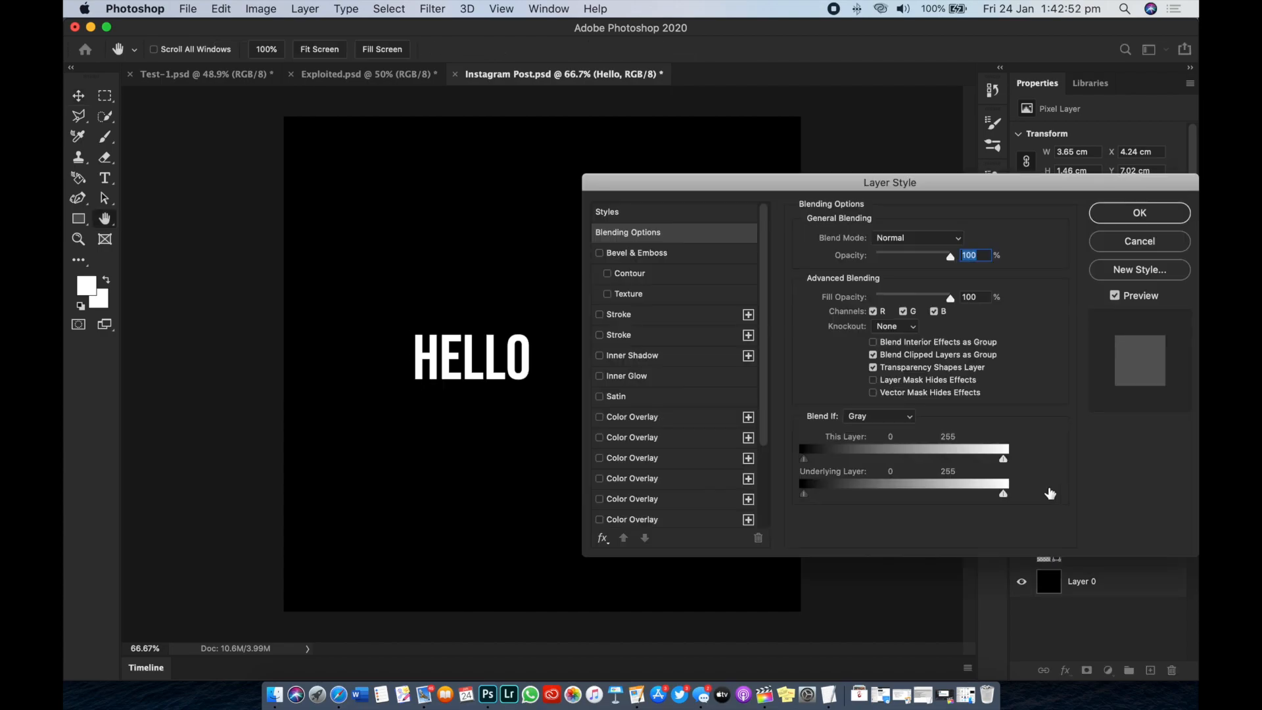
left_click(1135, 220)
Select the rasterized Hello layer and scale it up to about 5.83 × 2.33 cm
left_click(1057, 516)
left_click(1047, 492)
mouse_move(526, 357)
left_mouse_down()
mouse_move(611, 358)
mouse_move(518, 369)
left_mouse_up()
Make the Rectangle 1 and Rectangle 2 layers visible, clearing the selection loaded from Rectangle 2
left_click(1060, 550)
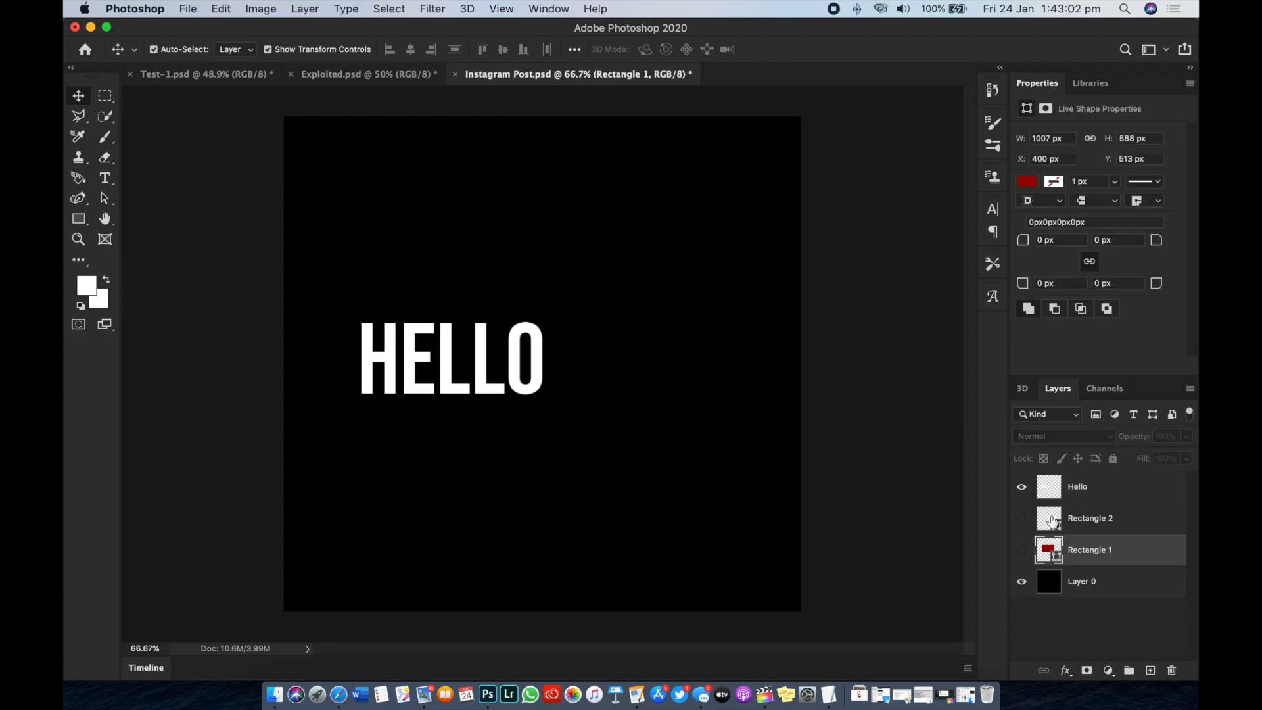
left_click(1053, 524, "super")
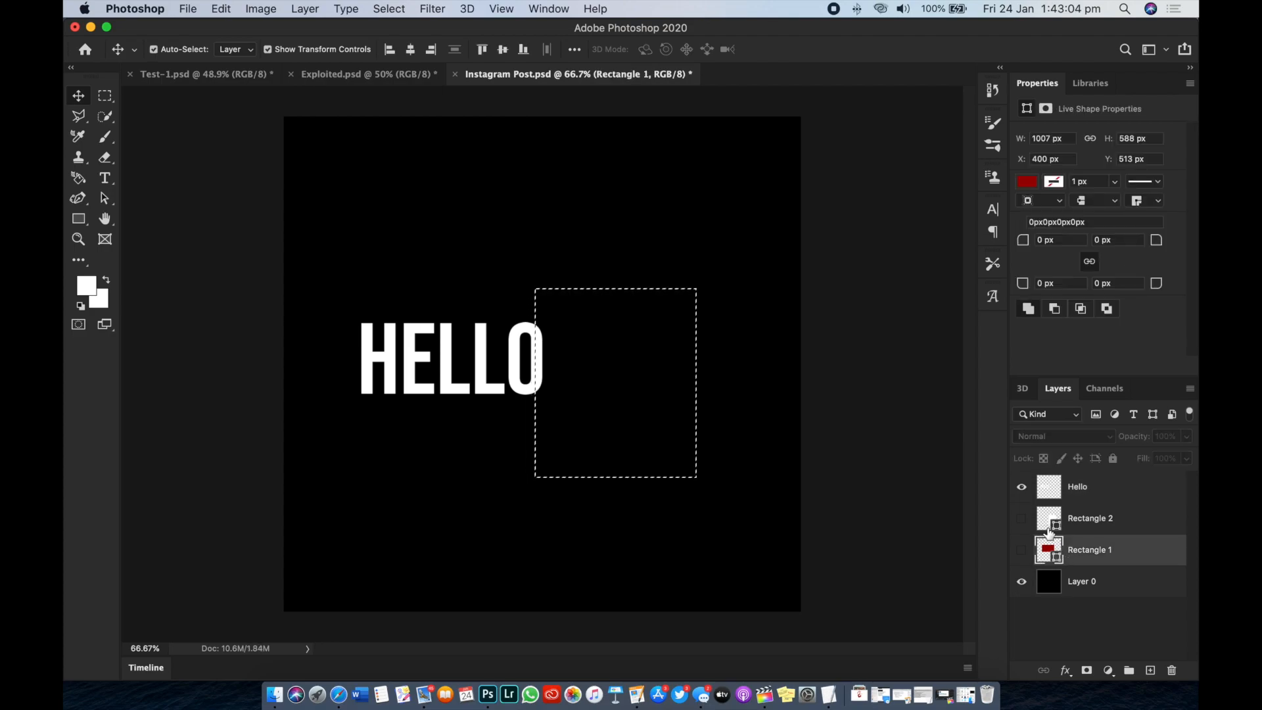
key("super+d")
left_click(1021, 520)
left_click(1022, 549)
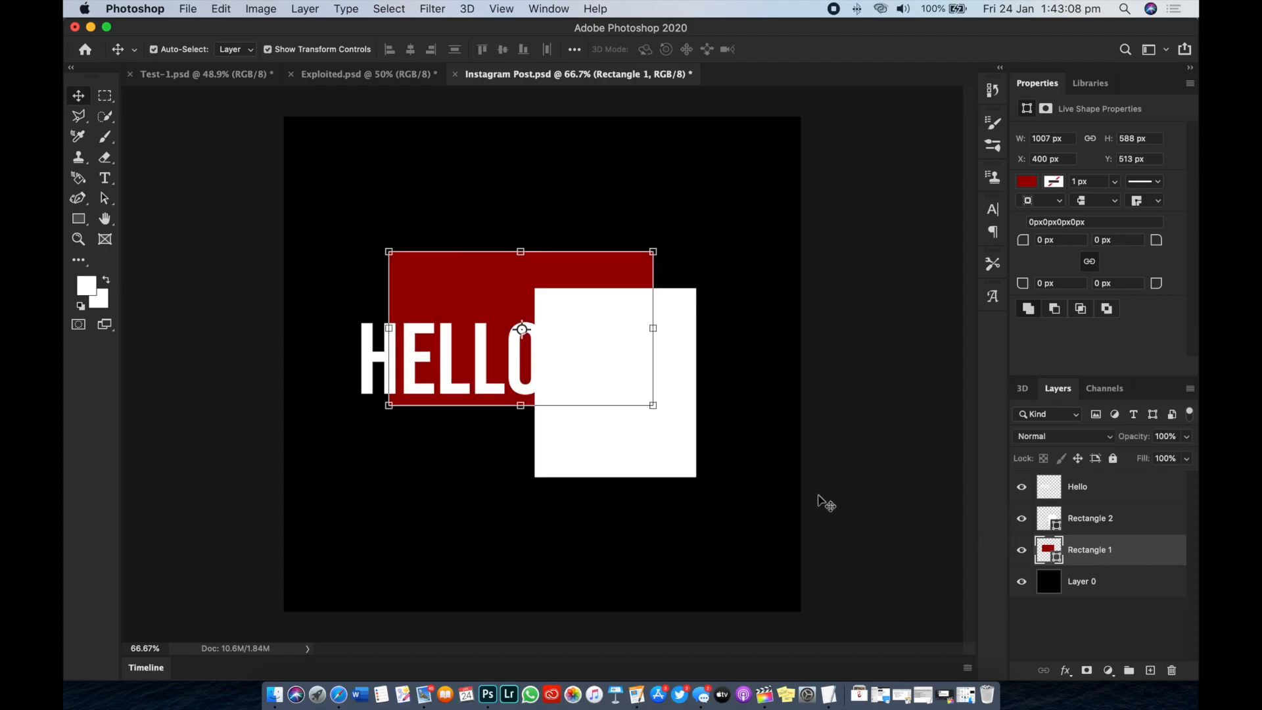
Move the red rectangle behind the Hello lettering to X 205 px, Y 627 px, and the white rectangle to about X 1058 px, Y 583 px
left_click(780, 454)
left_click_drag(417, 340, 366, 366)
left_click(636, 436)
left_click_drag(637, 436, 663, 418)
left_click(490, 295)
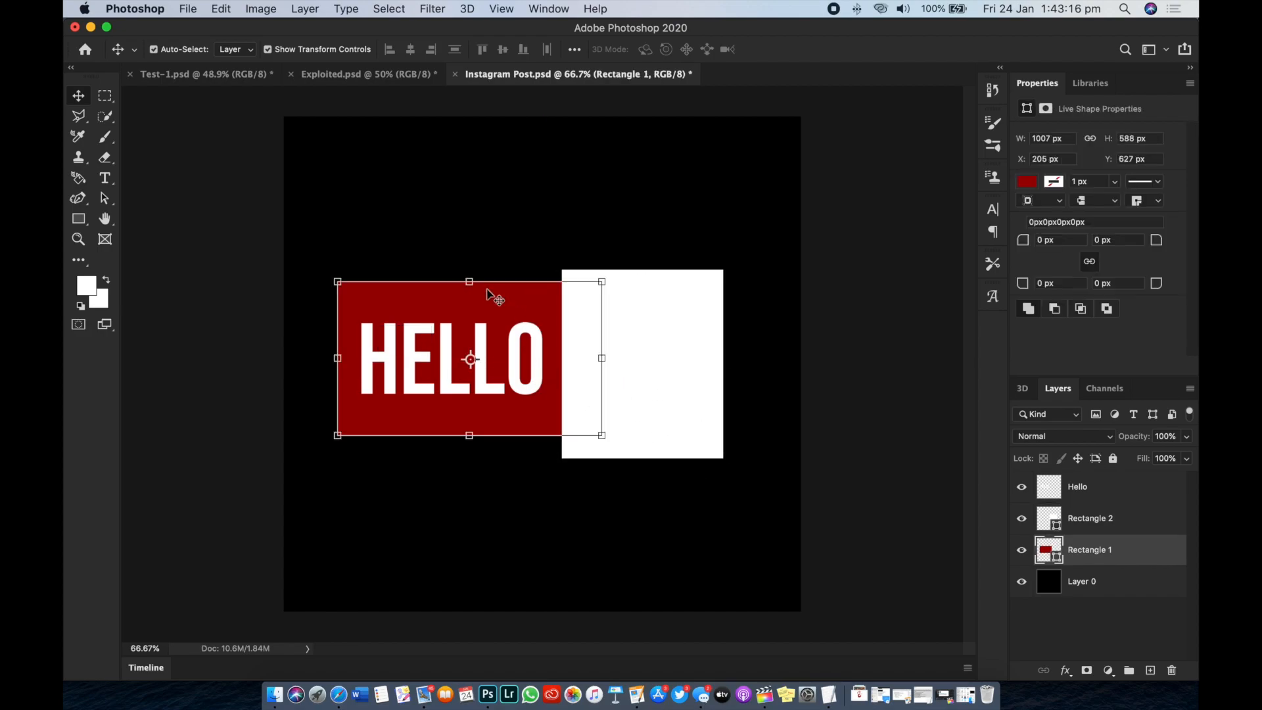
mouse_move(421, 357)
left_mouse_down()
mouse_move(438, 357)
mouse_move(421, 357)
left_mouse_up()
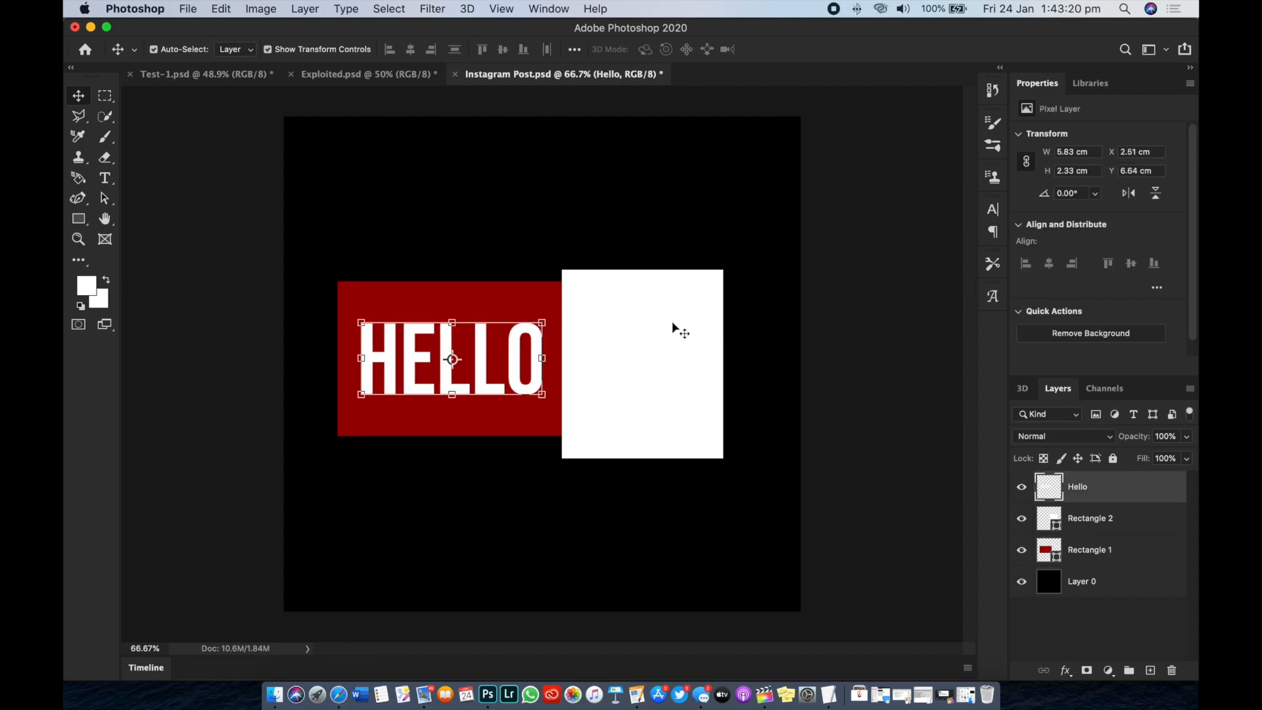
left_click(672, 321)
left_click(345, 307)
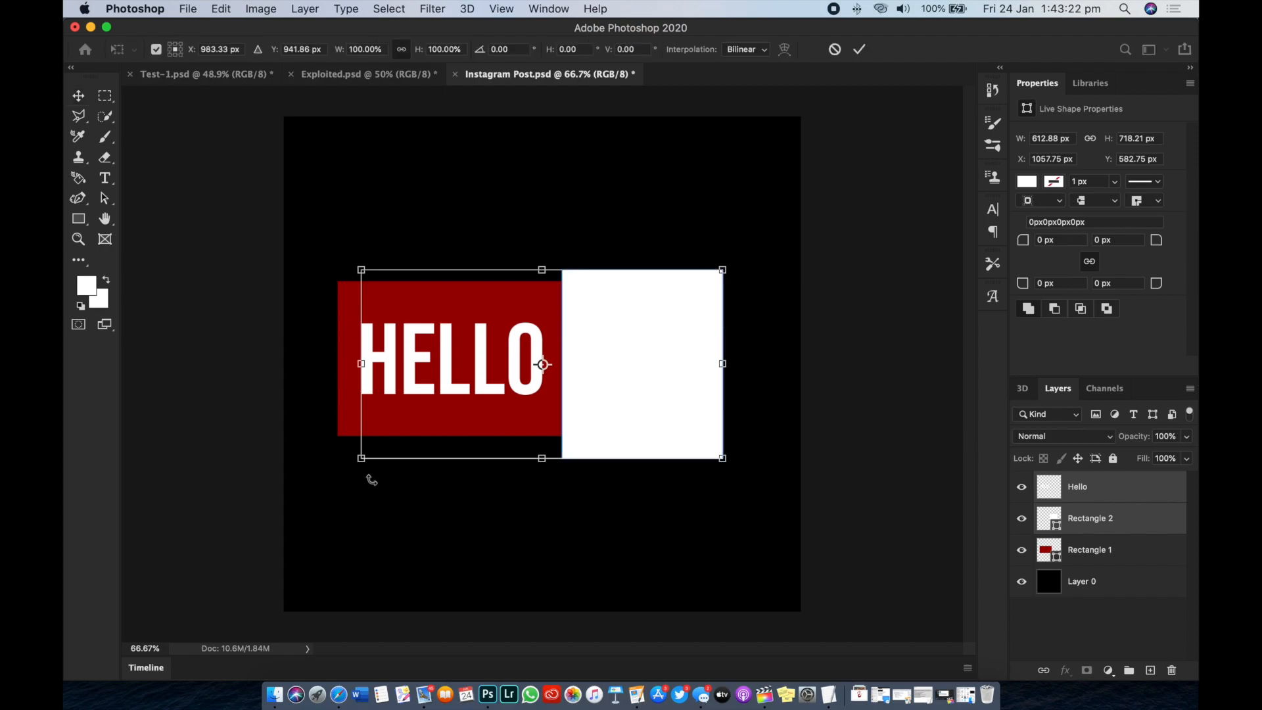
left_click(158, 306)
left_click(238, 186)
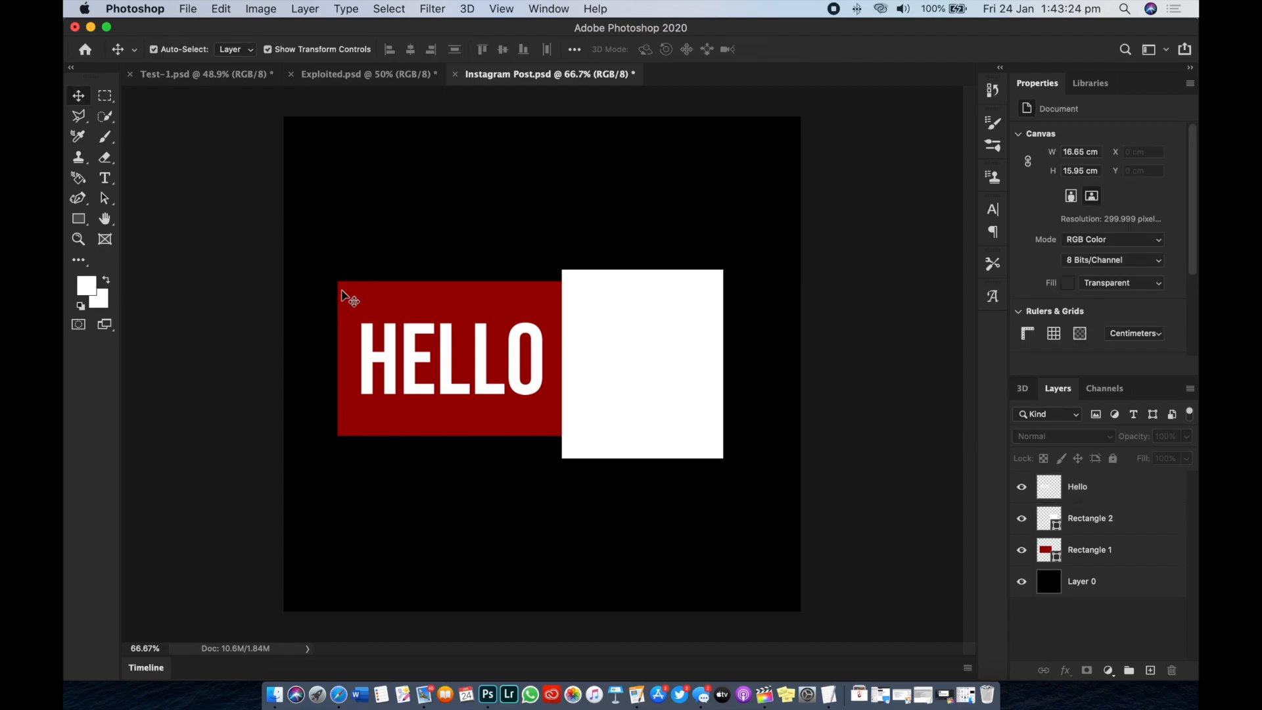
Select the Hello layer and both rectangles, move them together to about X 251 px, Y 583 px, and clear the layer selection
left_click(345, 304)
left_click(364, 348)
left_click(365, 347, "shift")
left_click(673, 333, "shift")
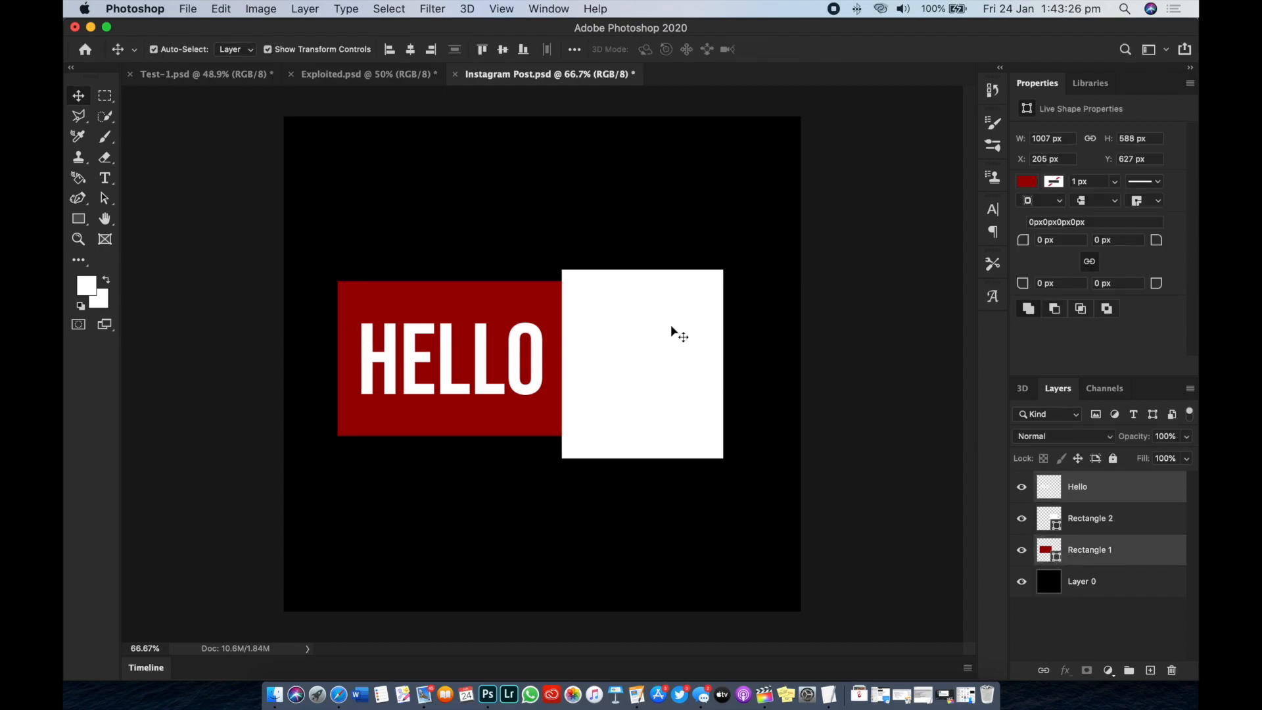
left_click_drag(665, 349, 676, 351)
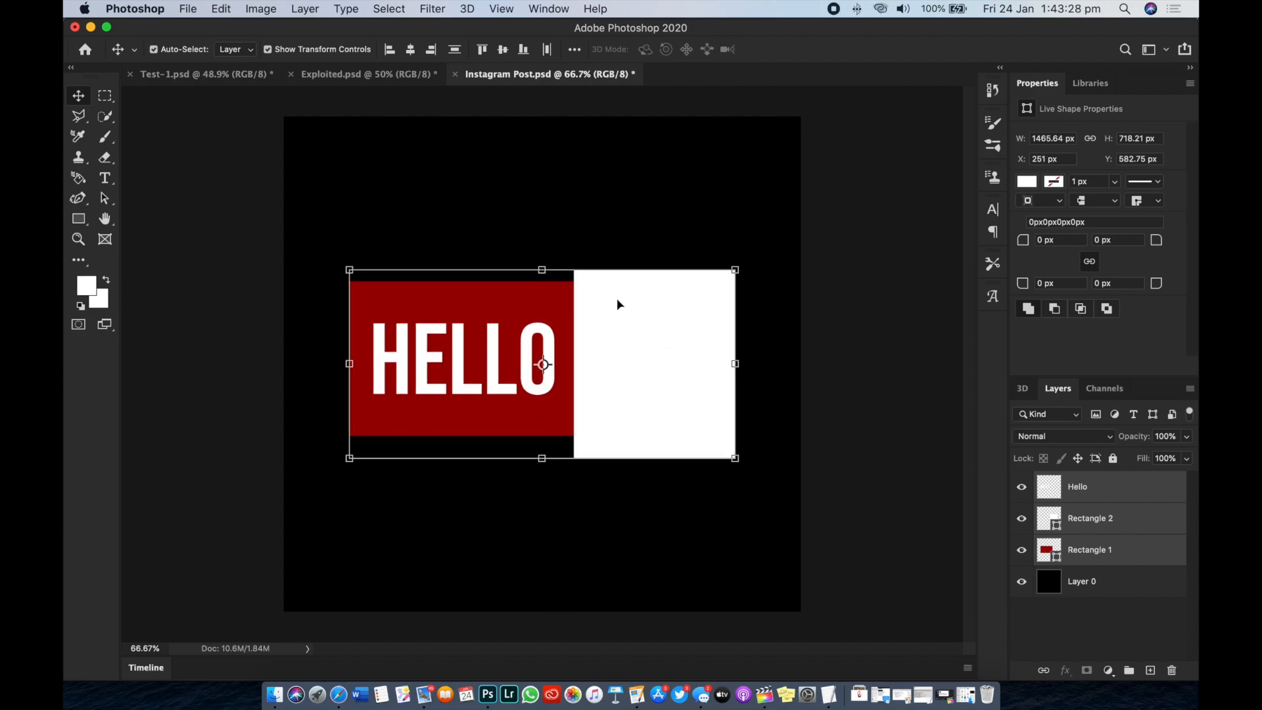
left_click(569, 201)
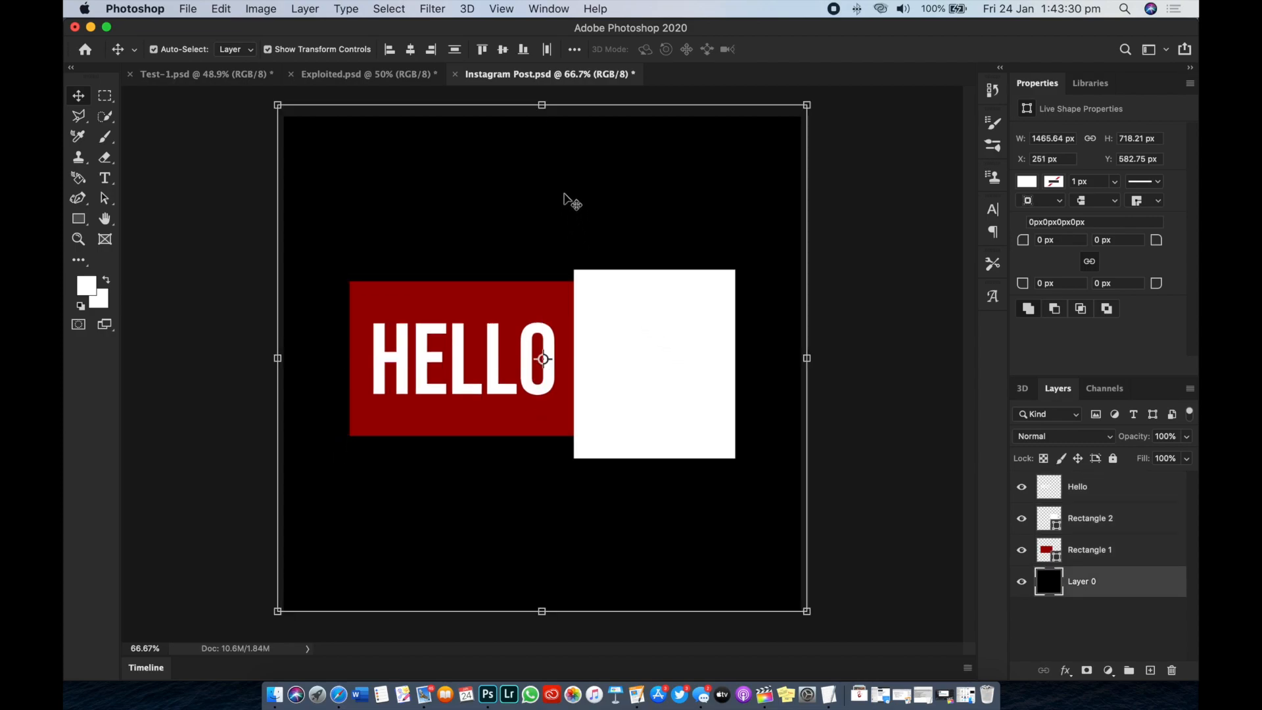
left_click(226, 215)
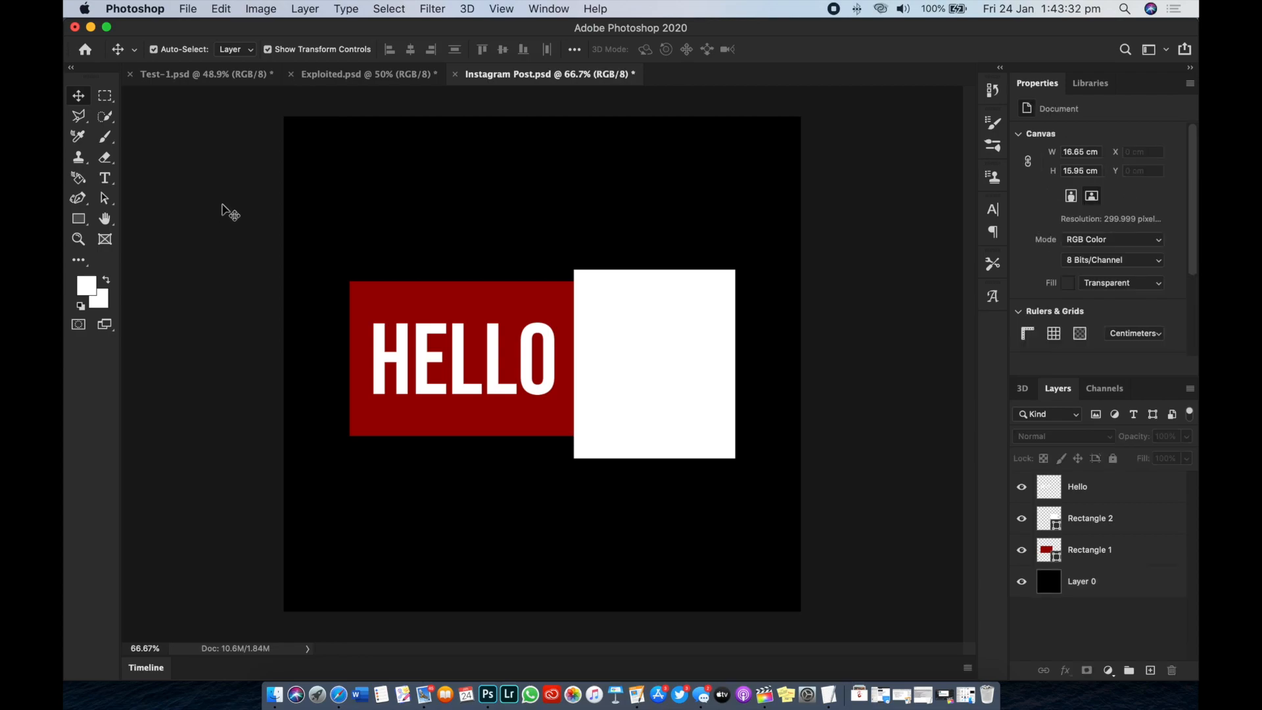
left_click(541, 341)
left_click(432, 345)
left_click(602, 206)
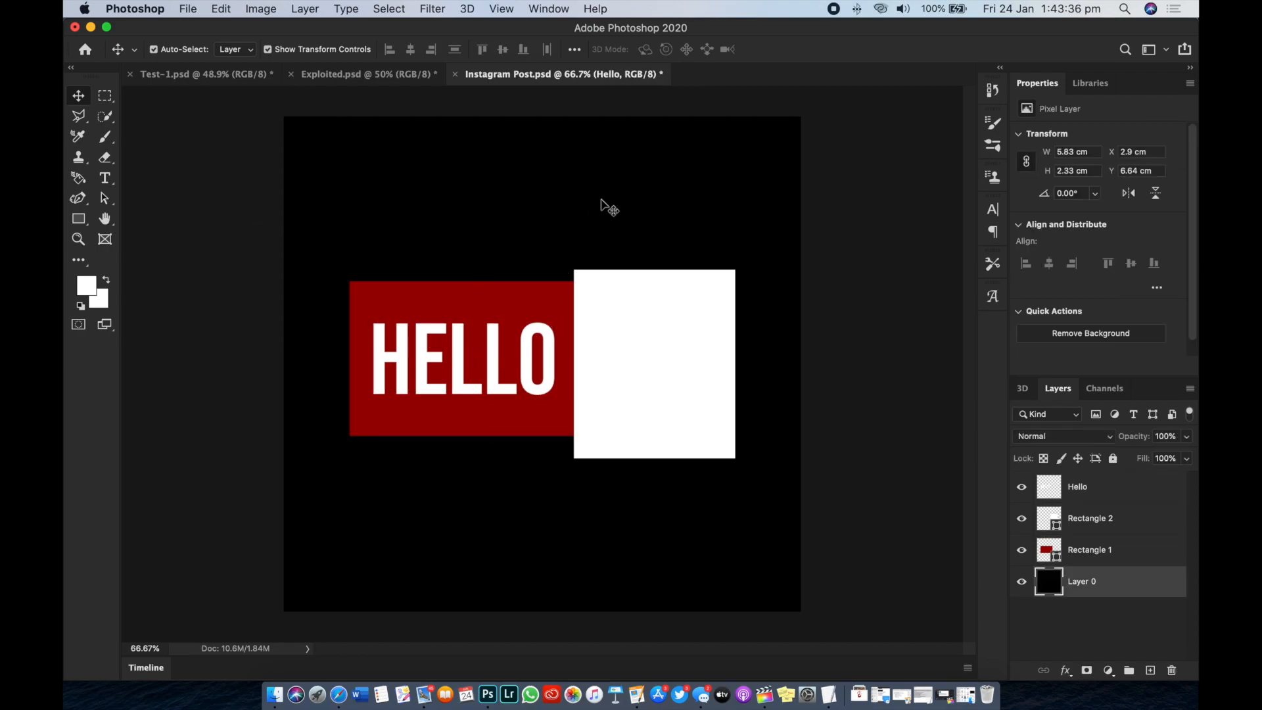
left_click(844, 242)
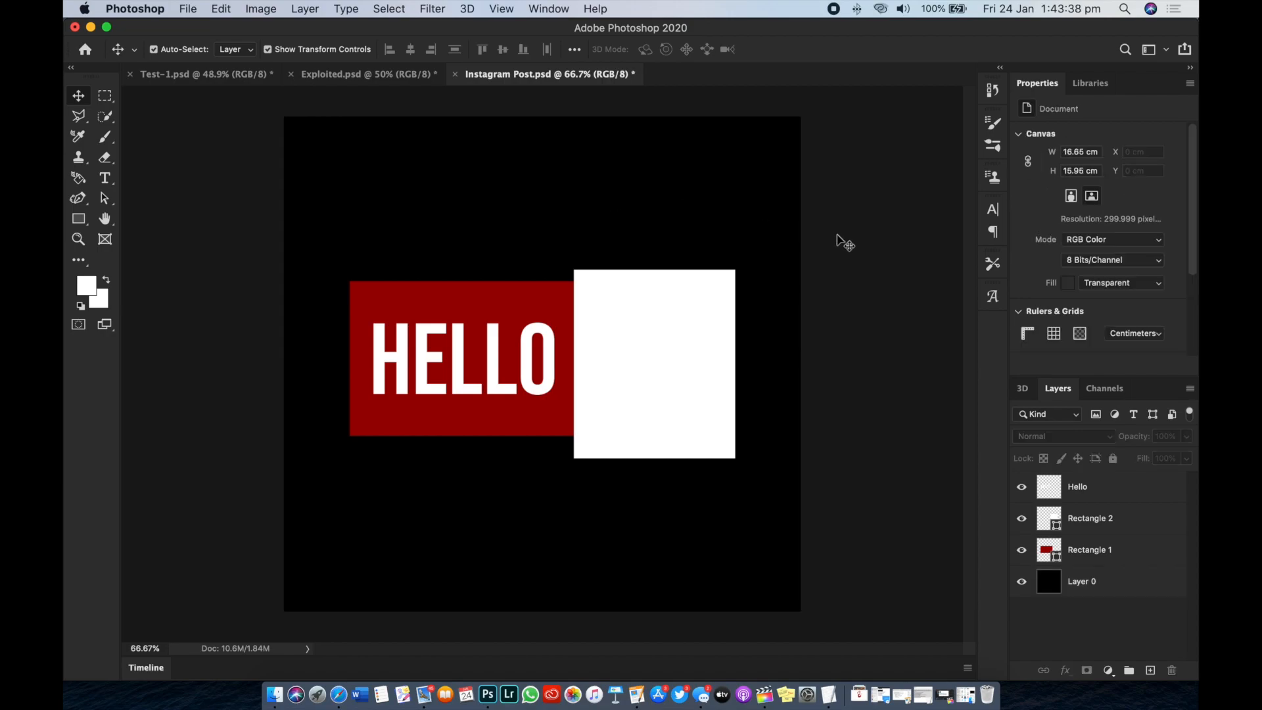